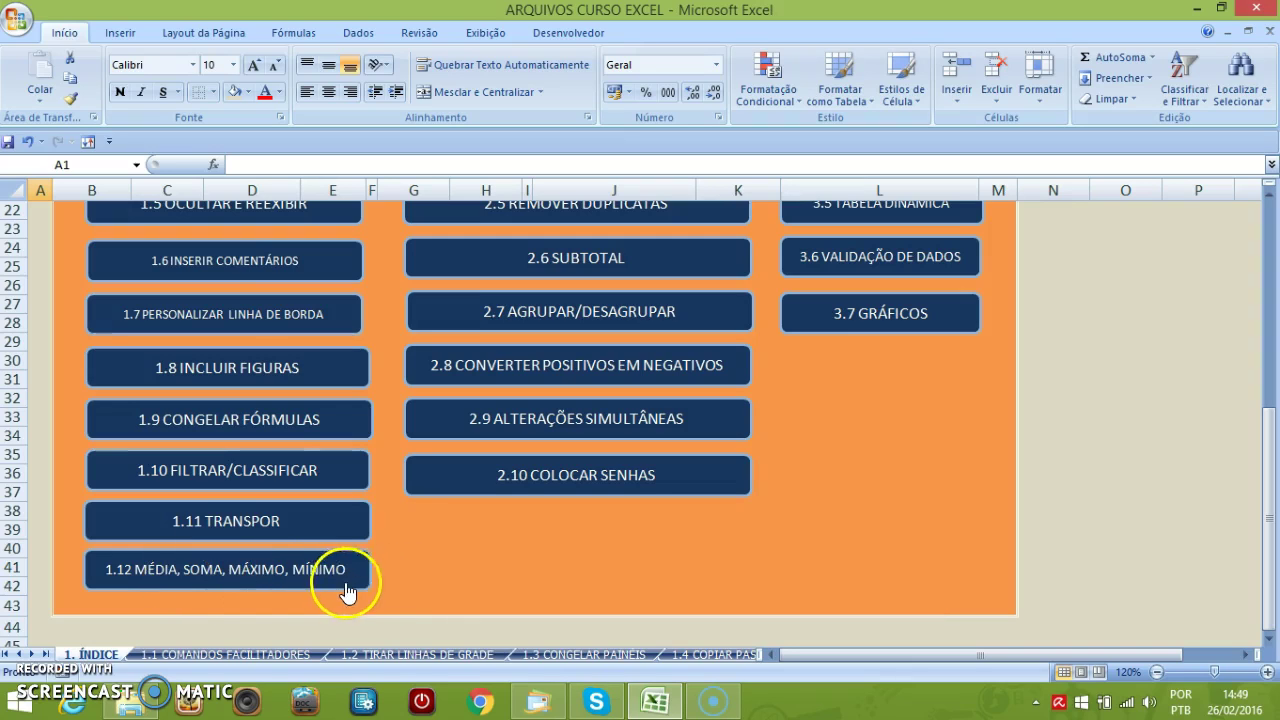
- Open the 1.12 MÉDIA, SOMA, MÁXIMO, MÍNIMO exercise sheet and select the salary values in C6:C10
left_click(307, 580)
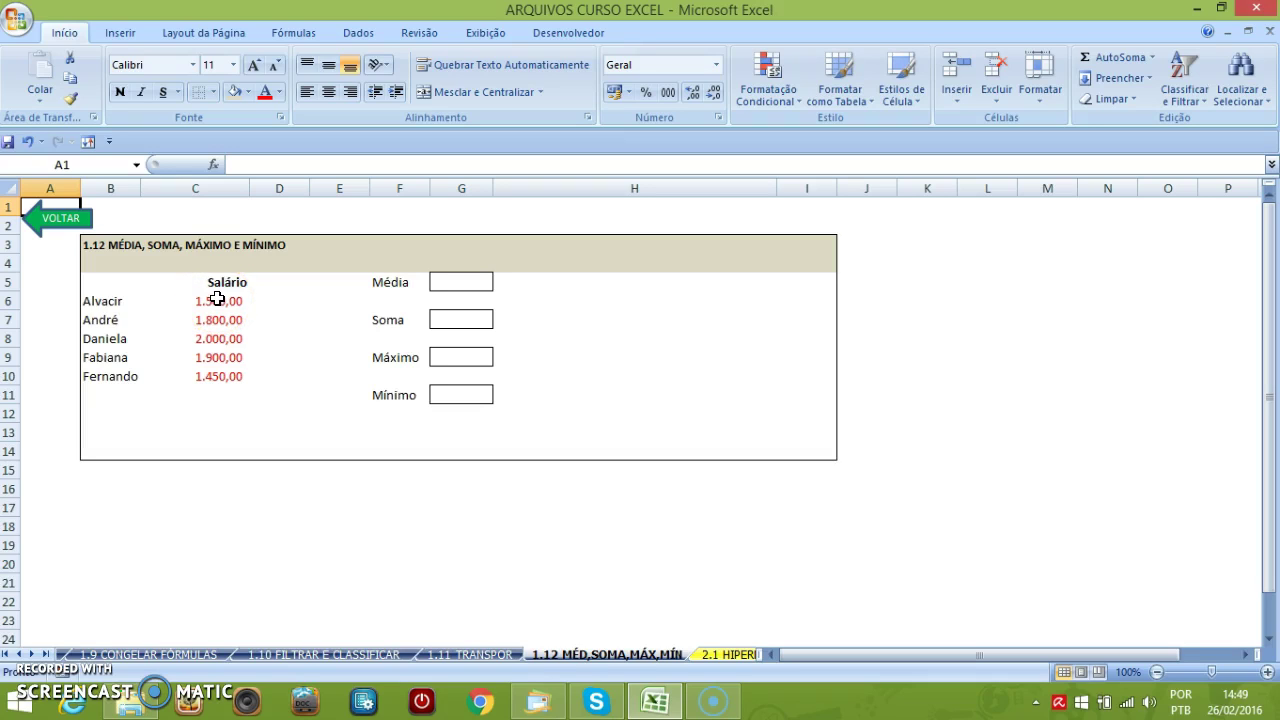
left_click_drag(217, 298, 217, 367)
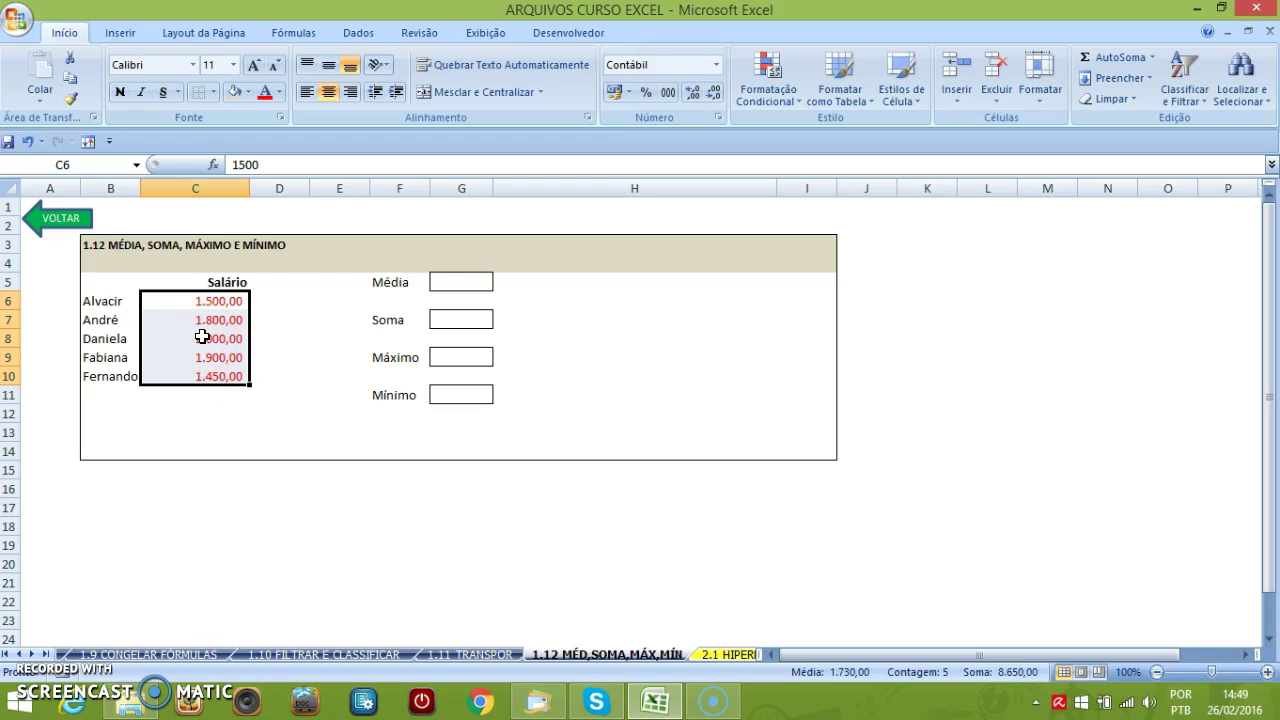
- Enter the formula =MÉDIA(C6:C10) in cell G5 to average all the salaries
left_click(440, 286)
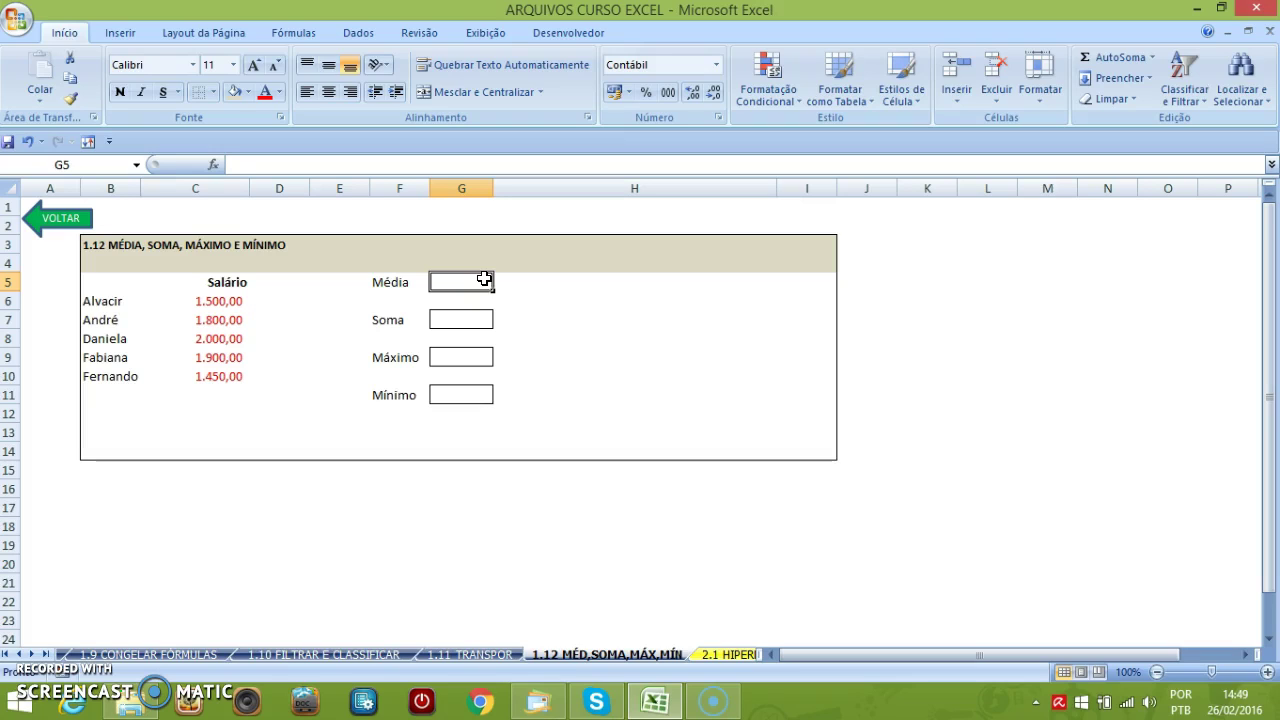
type("=media")
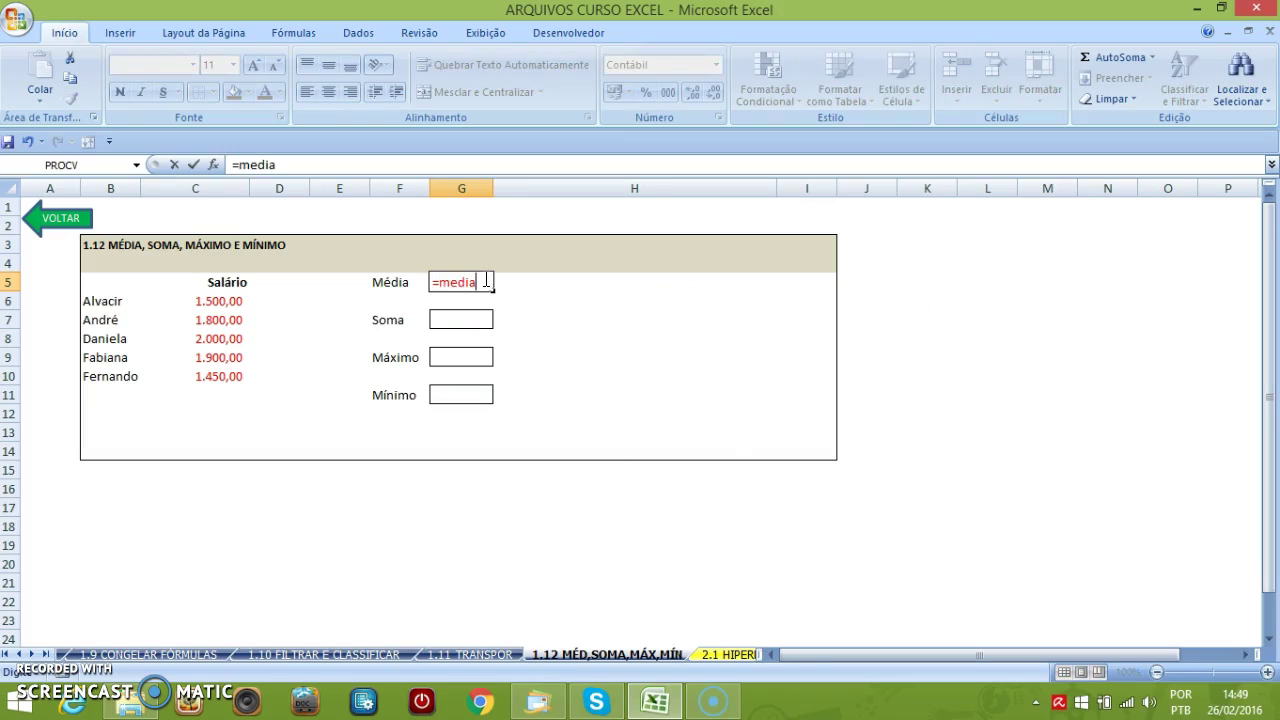
left_click(451, 284)
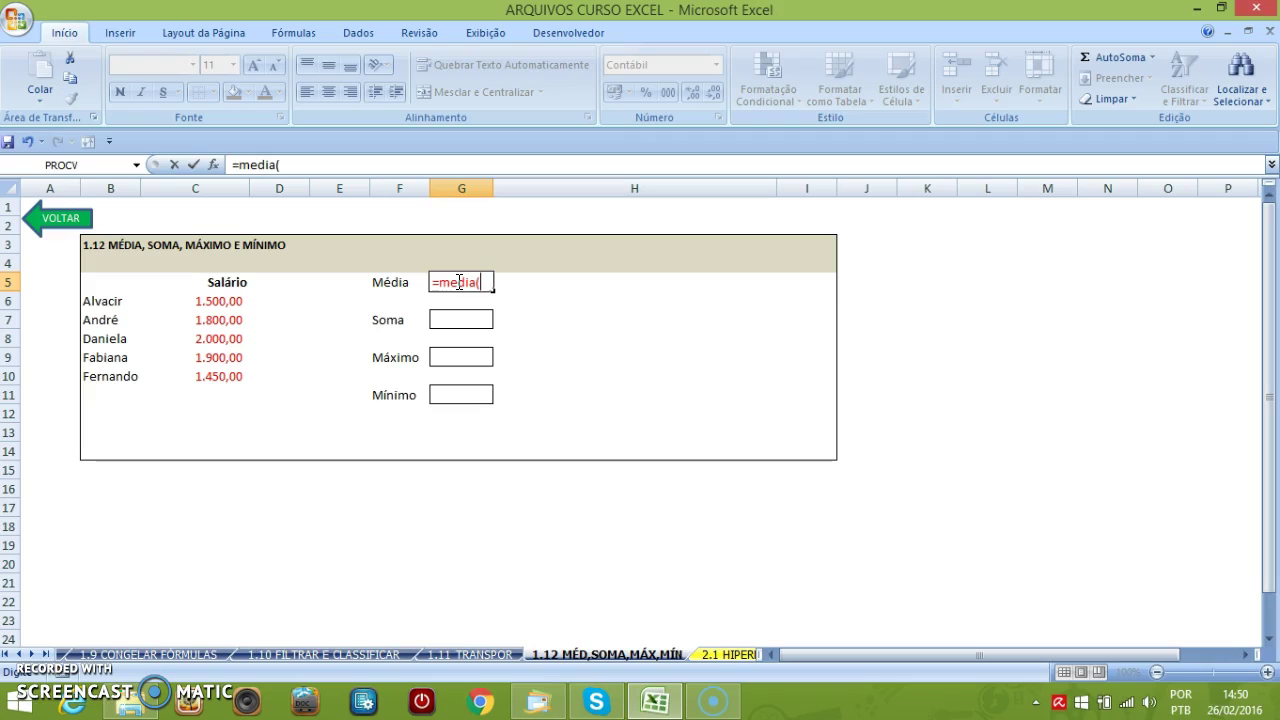
left_click_drag(209, 298, 217, 372)
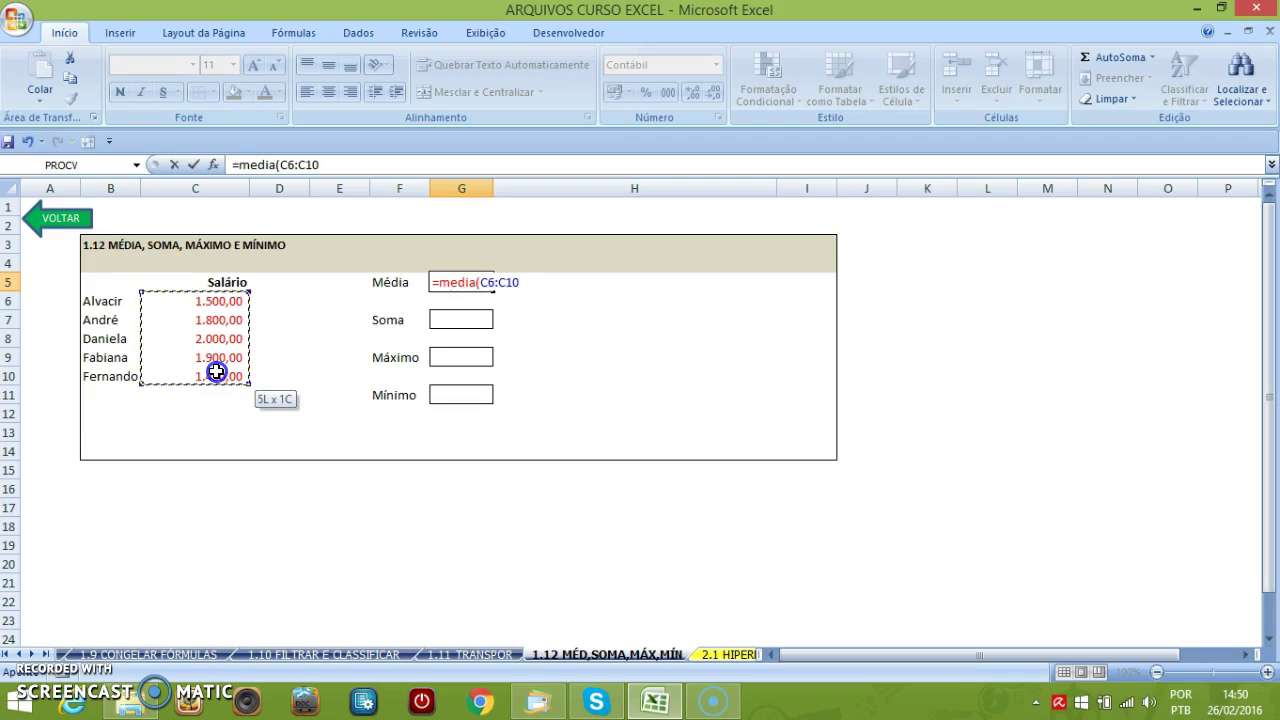
left_click_drag(234, 301, 231, 375)
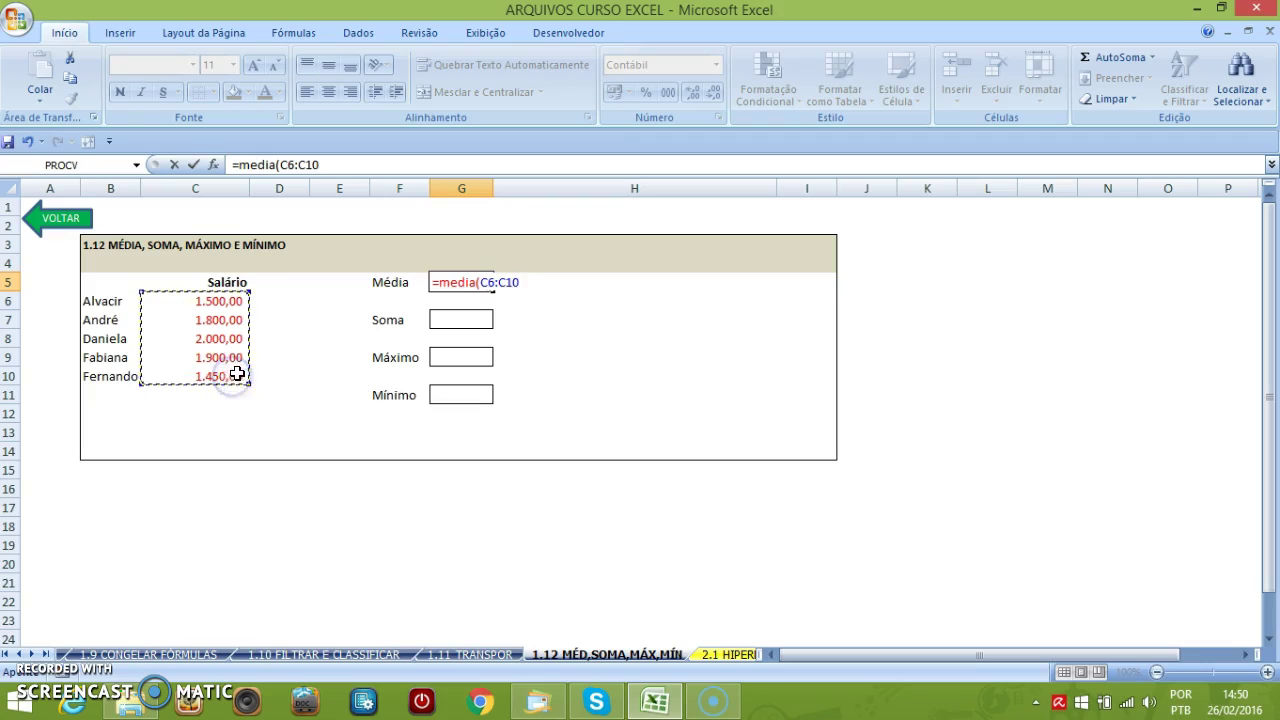
type(")")
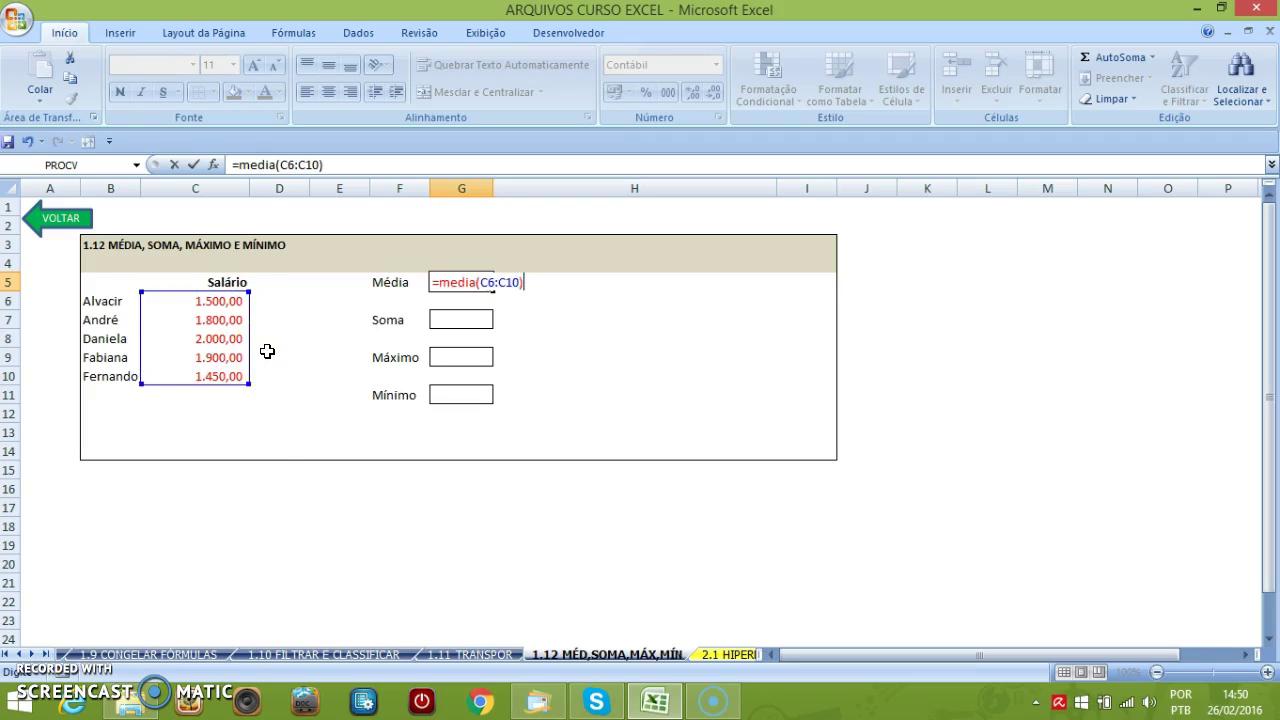
key("Return")
- Inspect the formula in the Média cell G5 and its cell range without changing it
left_click(464, 280)
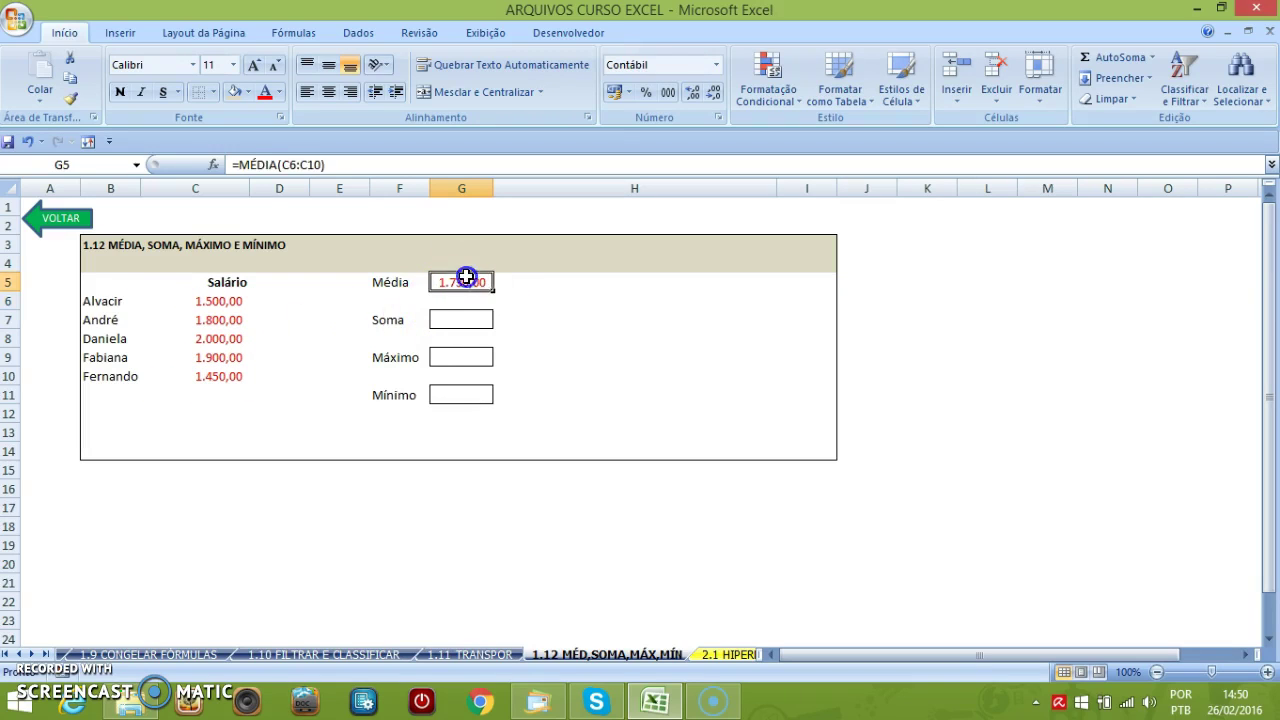
double_click(458, 282)
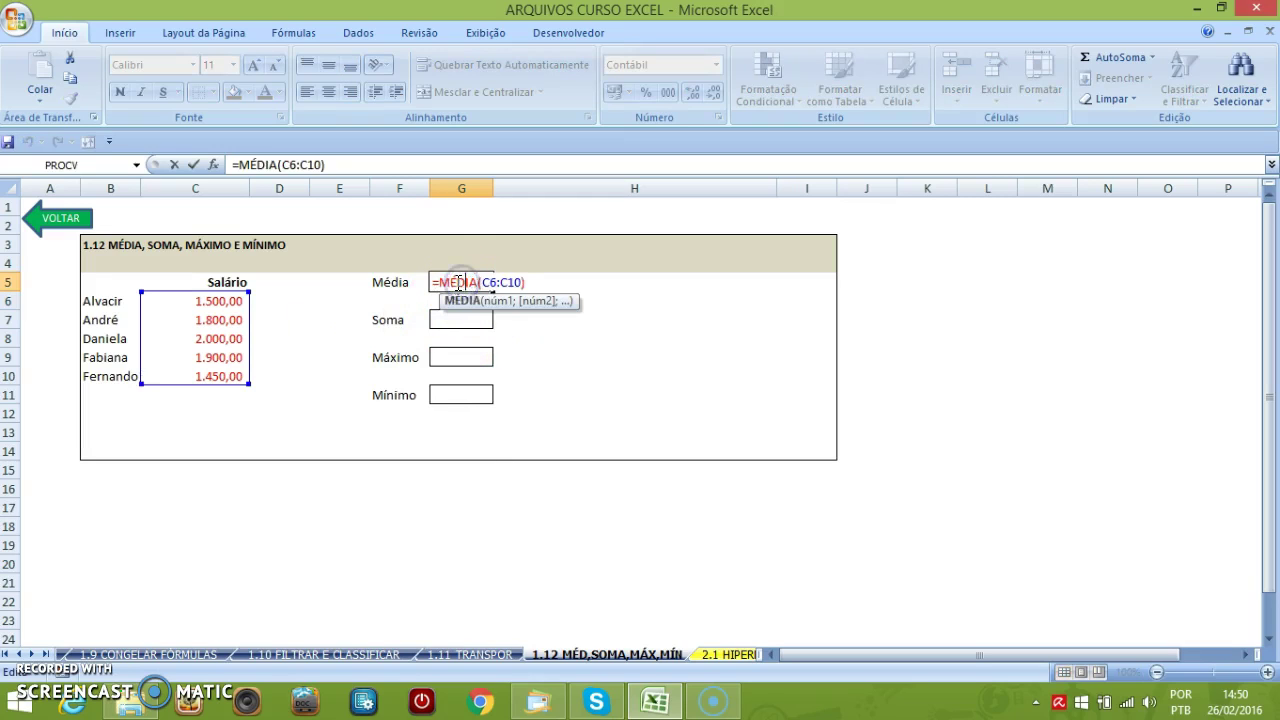
left_click_drag(481, 282, 515, 282)
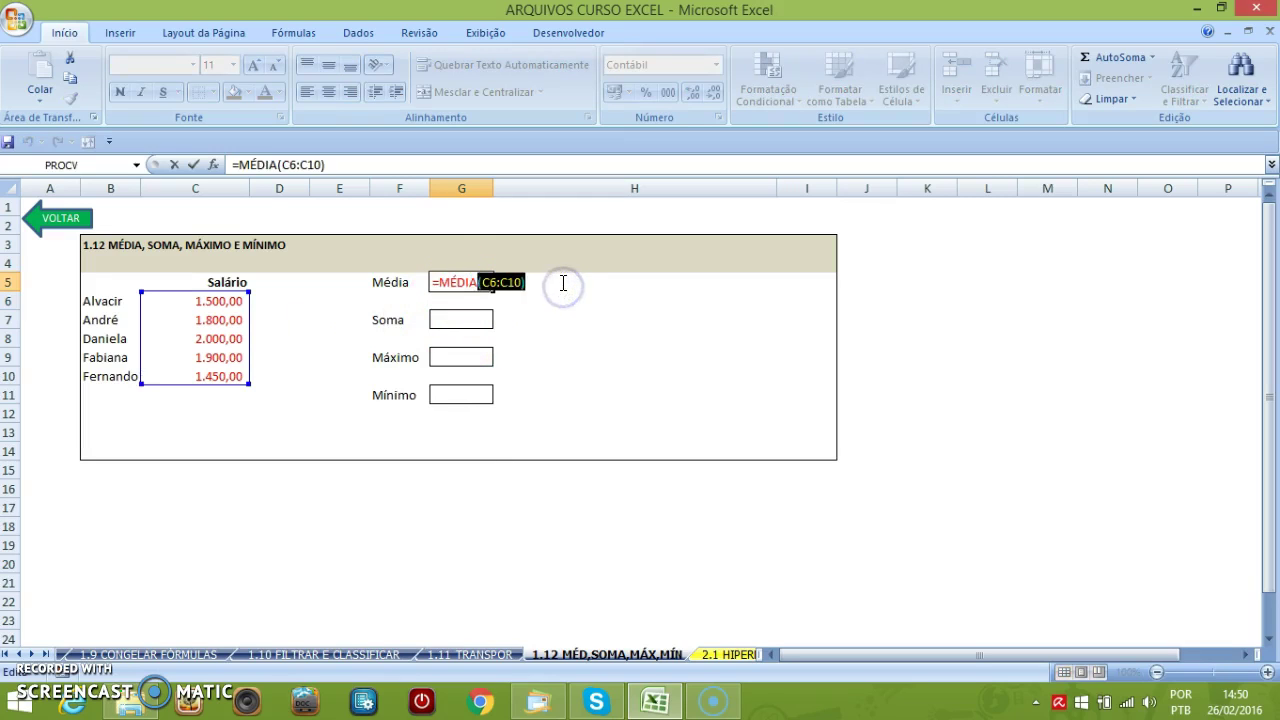
key("Escape")
- Start replacing the G5 formula with an average of the separate cells C6, C8 and C10, entering the semicolons manually
type("=media(")
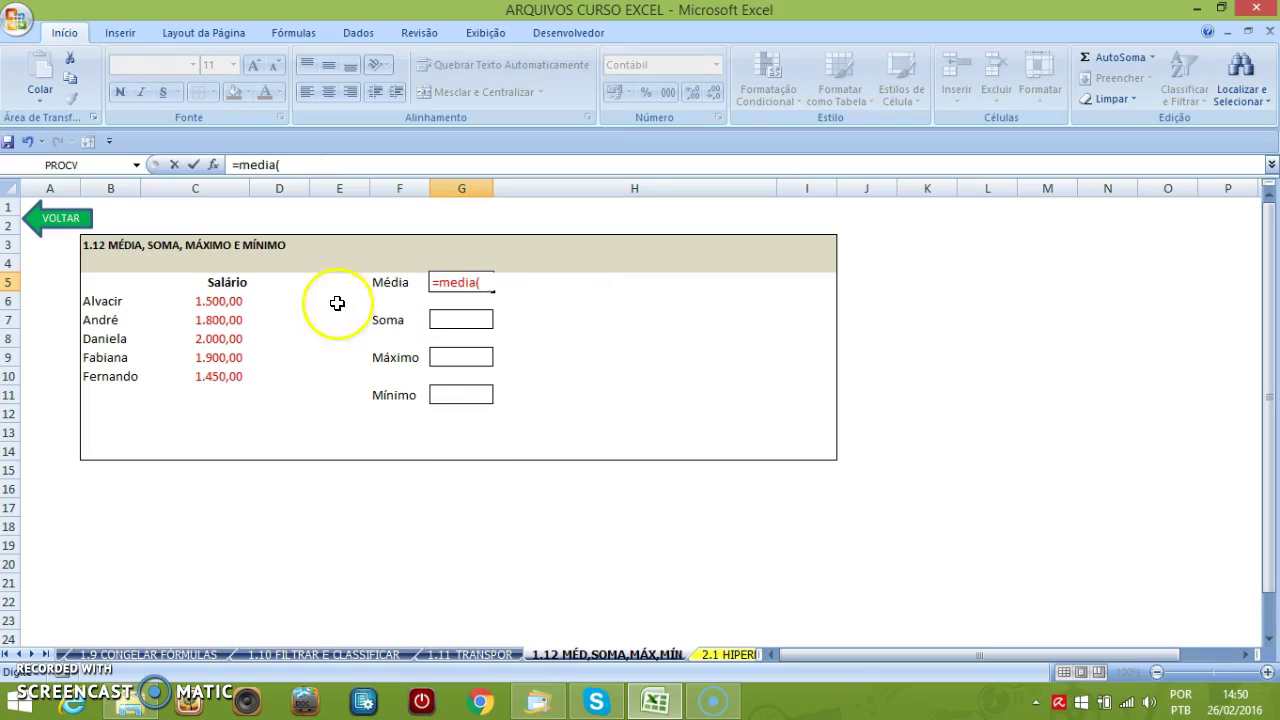
left_click(214, 300)
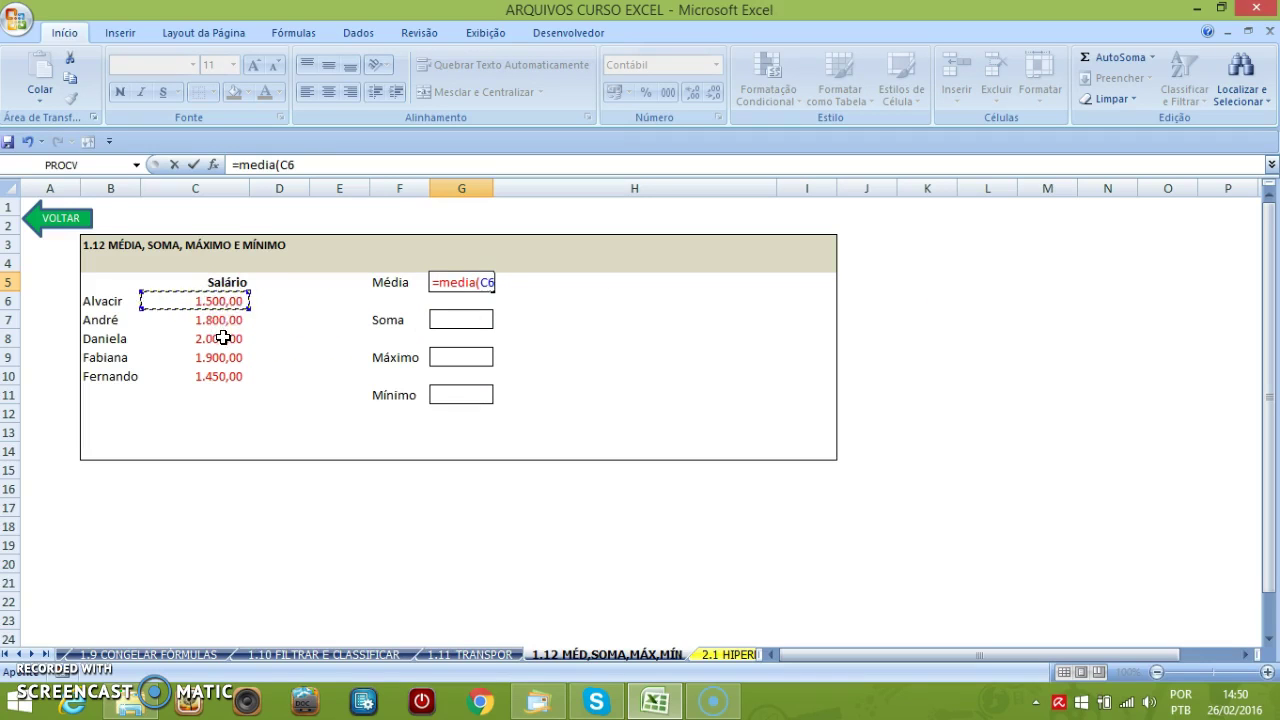
type(";")
left_click(220, 338)
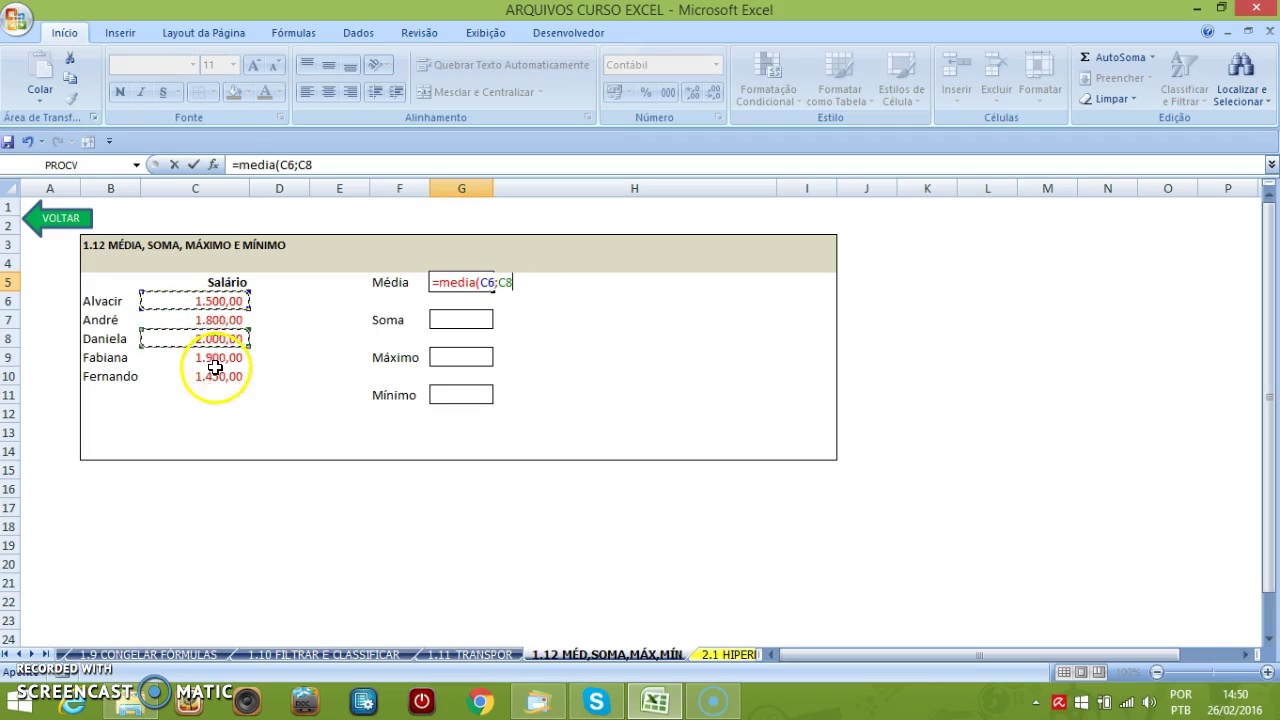
type(";")
left_click(213, 377)
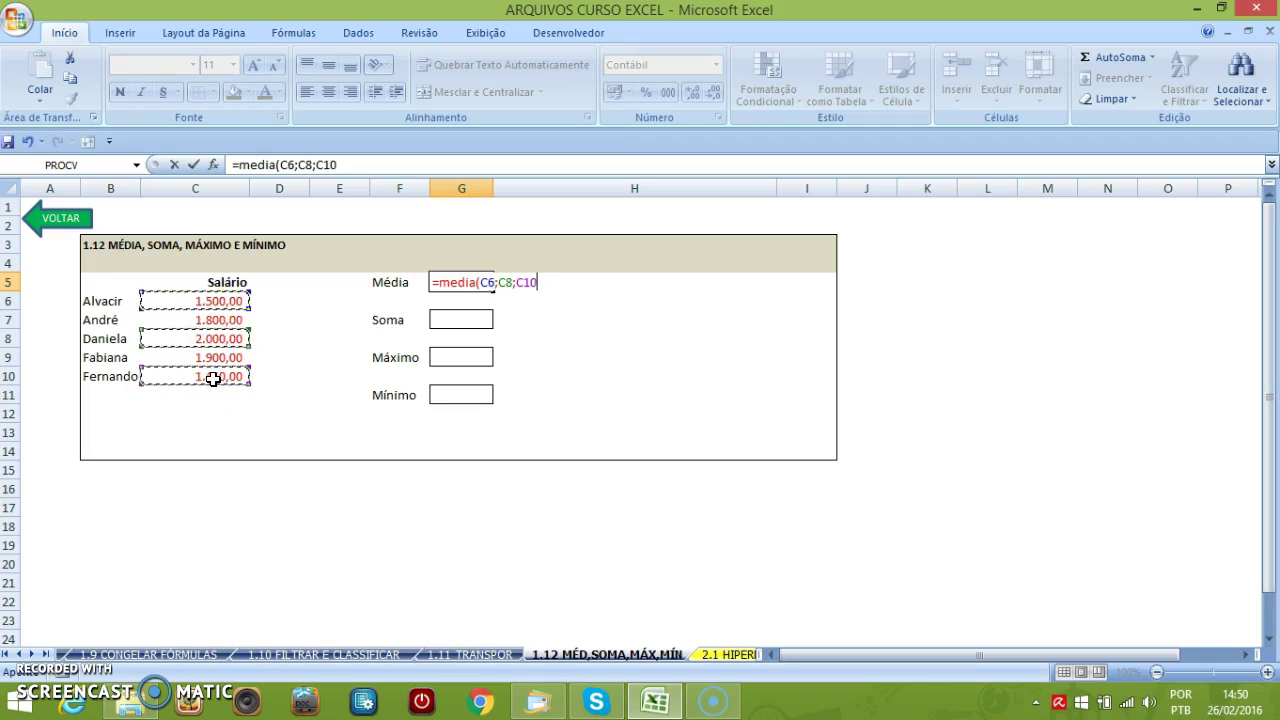
- Complete =MÉDIA(C6;C8;C10) in G5 by picking the three non-adjacent salary cells, and clear the cell again
left_click(223, 303)
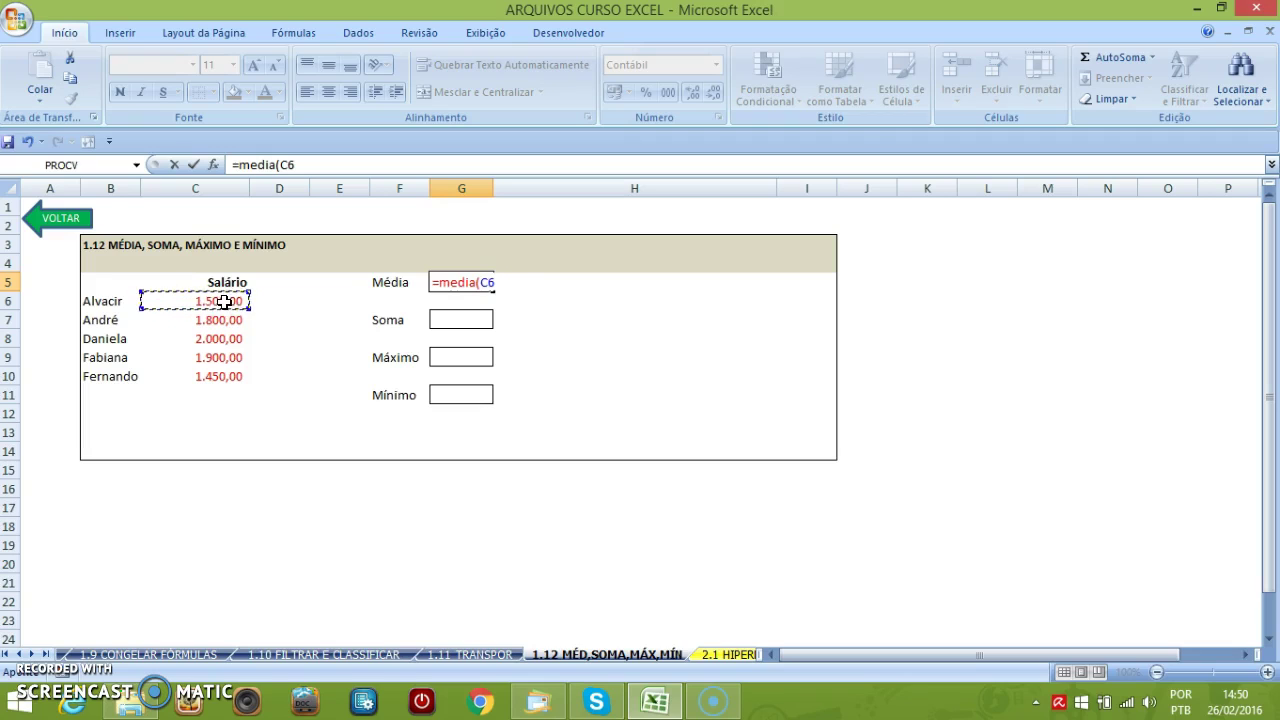
left_click(228, 338, "ctrl")
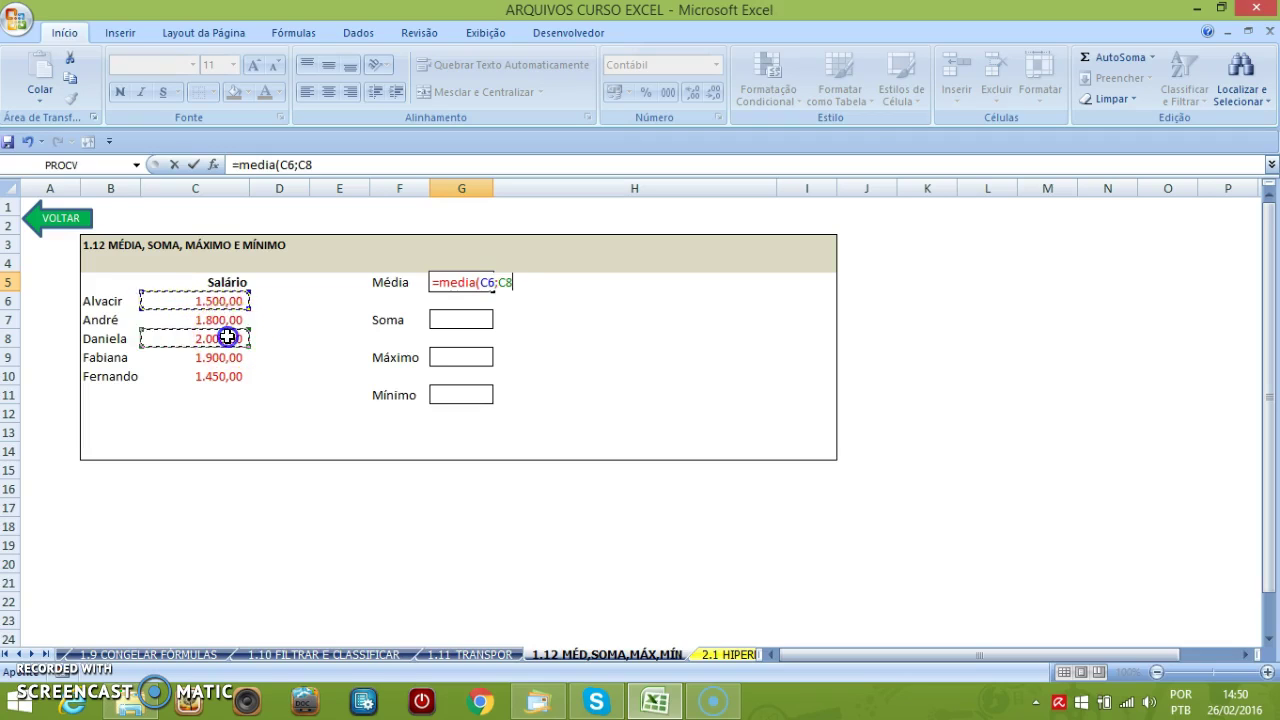
left_click(226, 376, "ctrl")
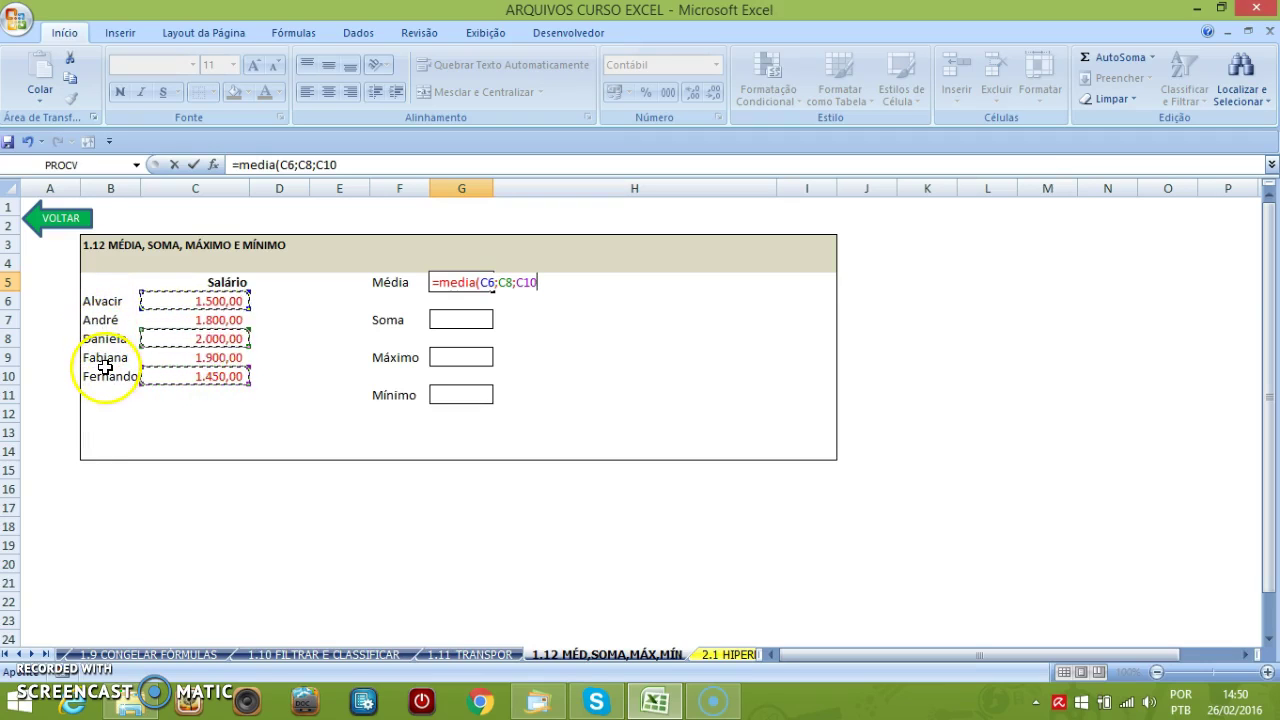
type(")")
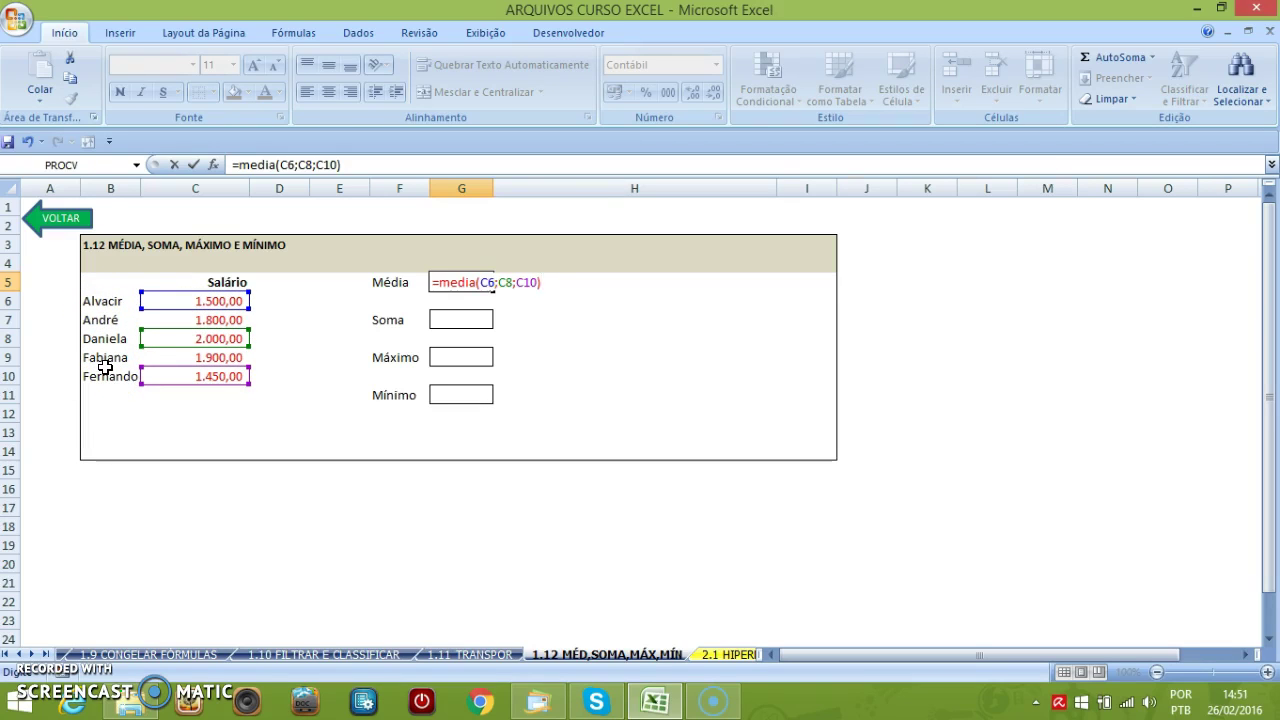
key("Return")
left_click(468, 279)
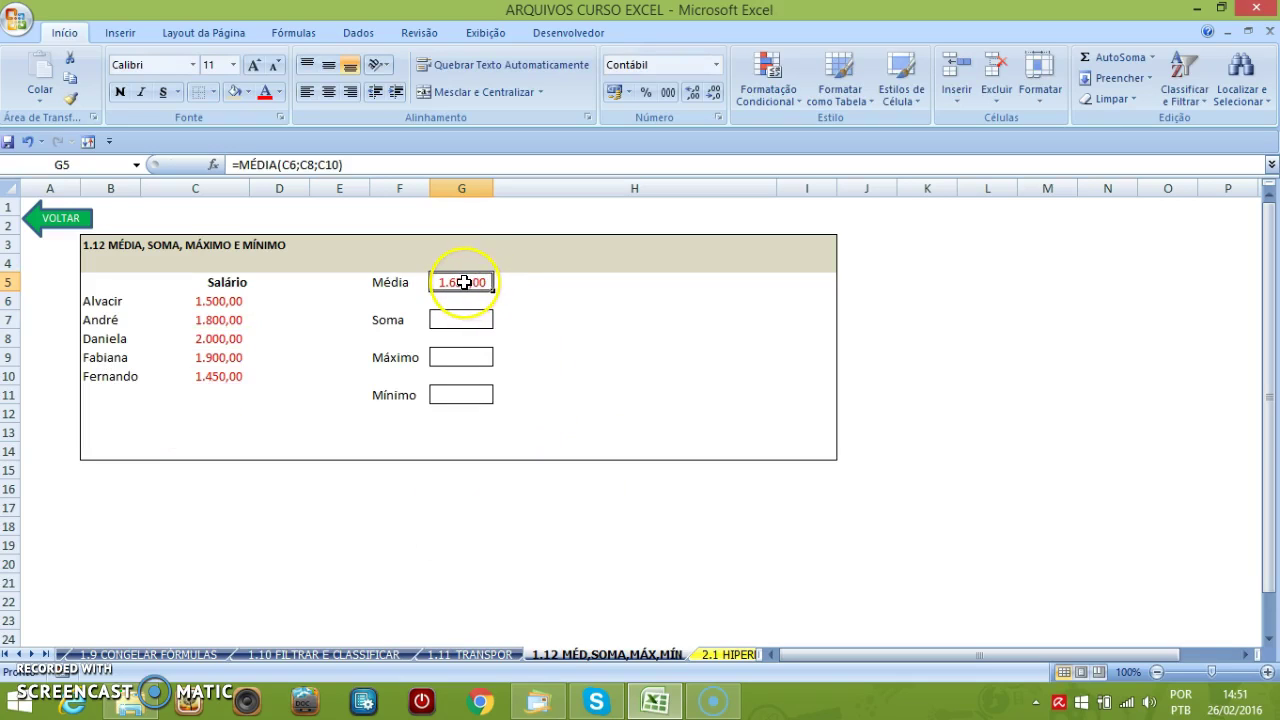
key("Delete")
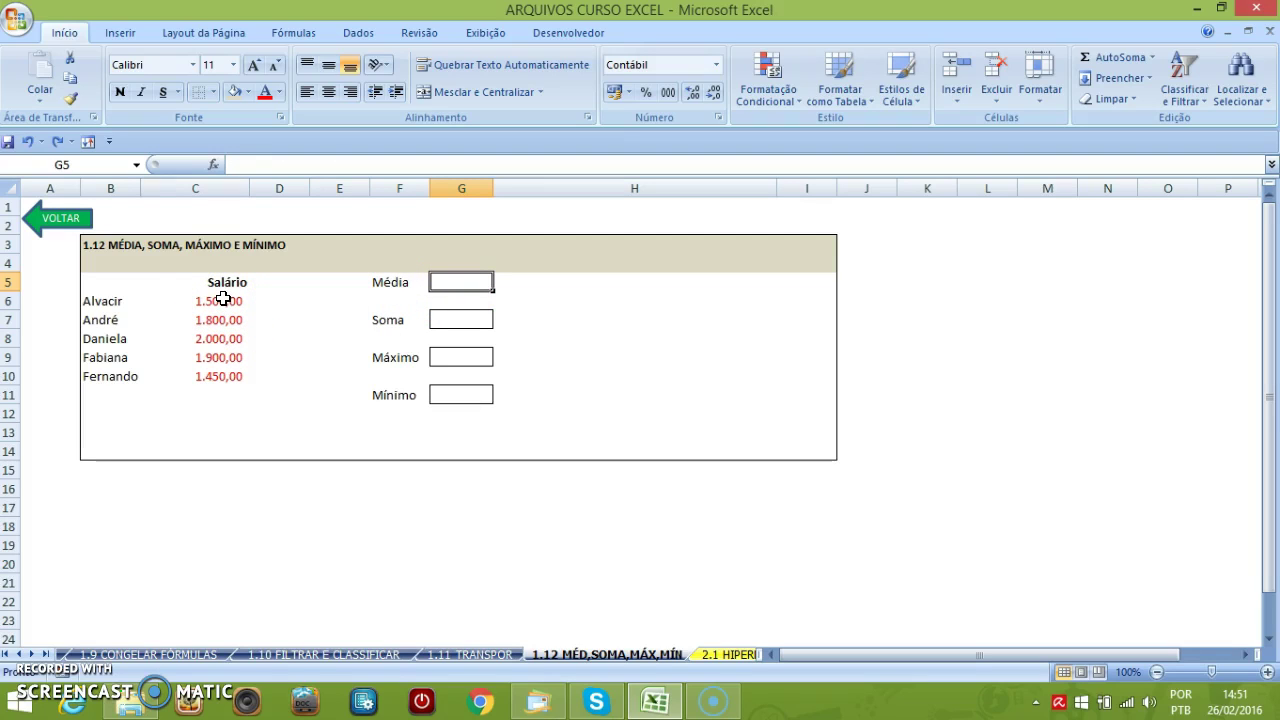
- Check the quick average, count and sum for the salaries in C6:C7 and for the full range C6:C10
left_click_drag(214, 300, 213, 319)
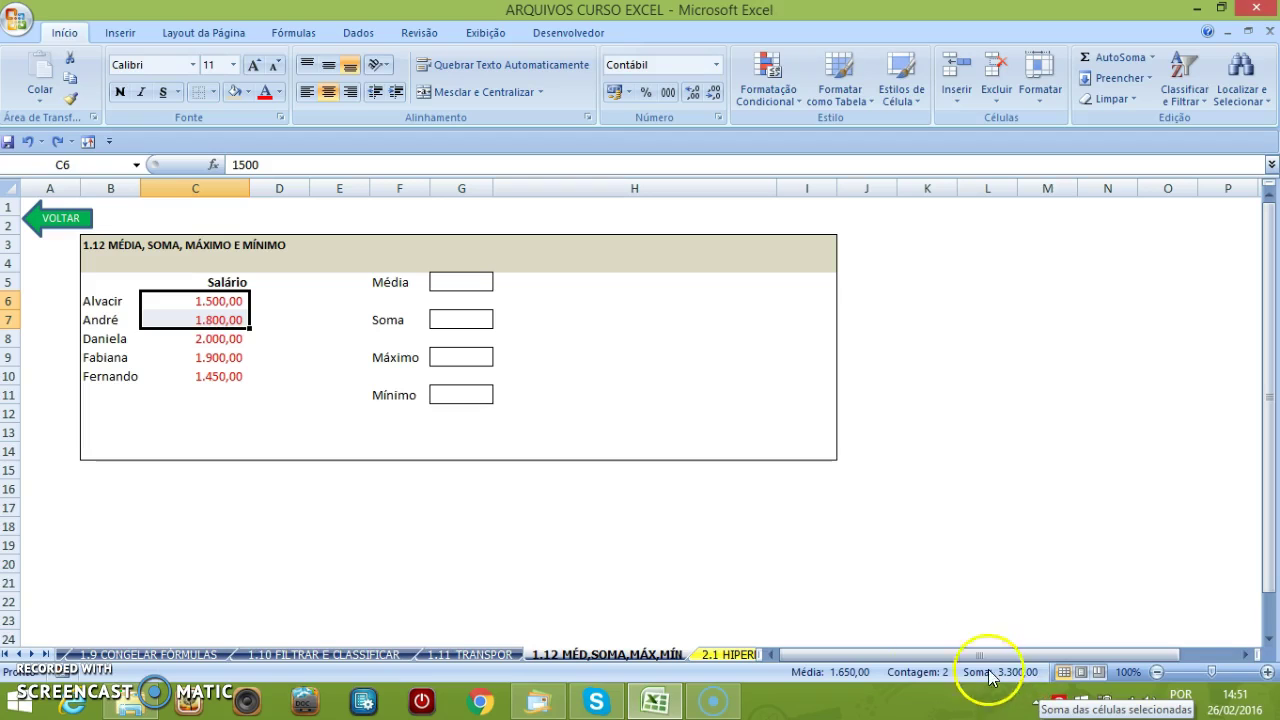
left_click_drag(214, 303, 222, 376)
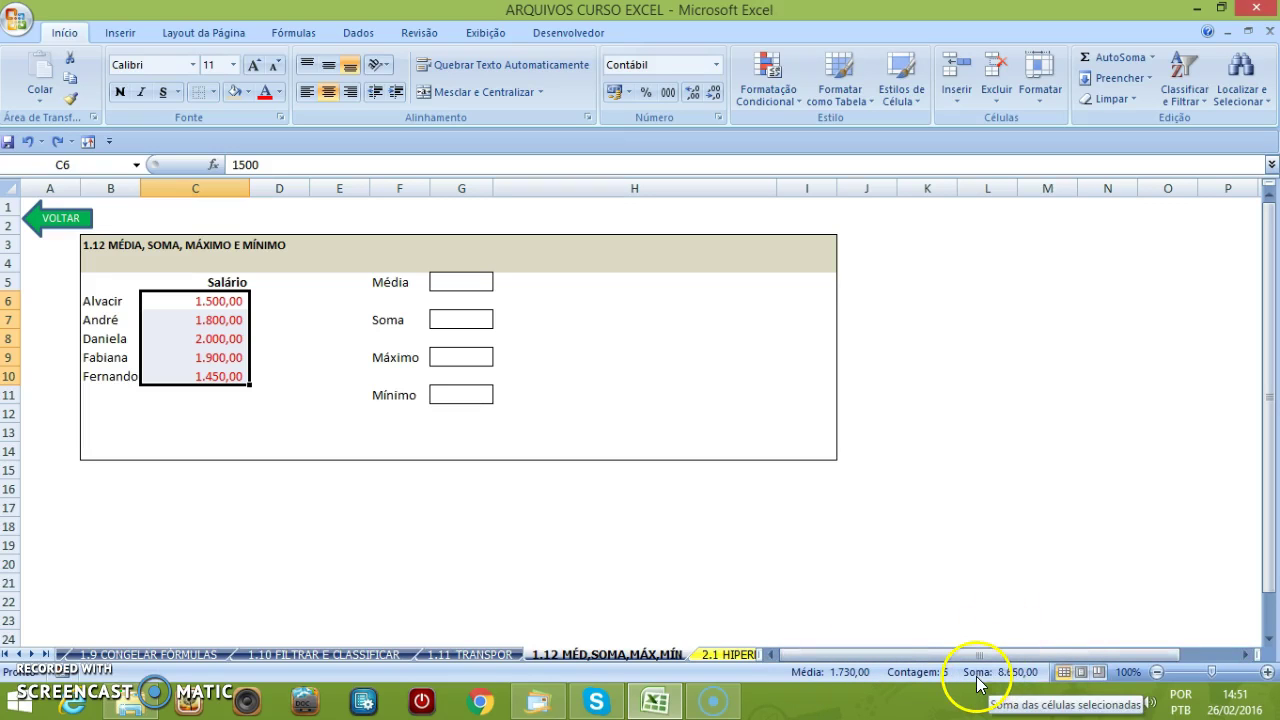
- Enter the formula =MÉDIA(C6:C10) in the Média cell G5
left_click(466, 283)
type("=medi")
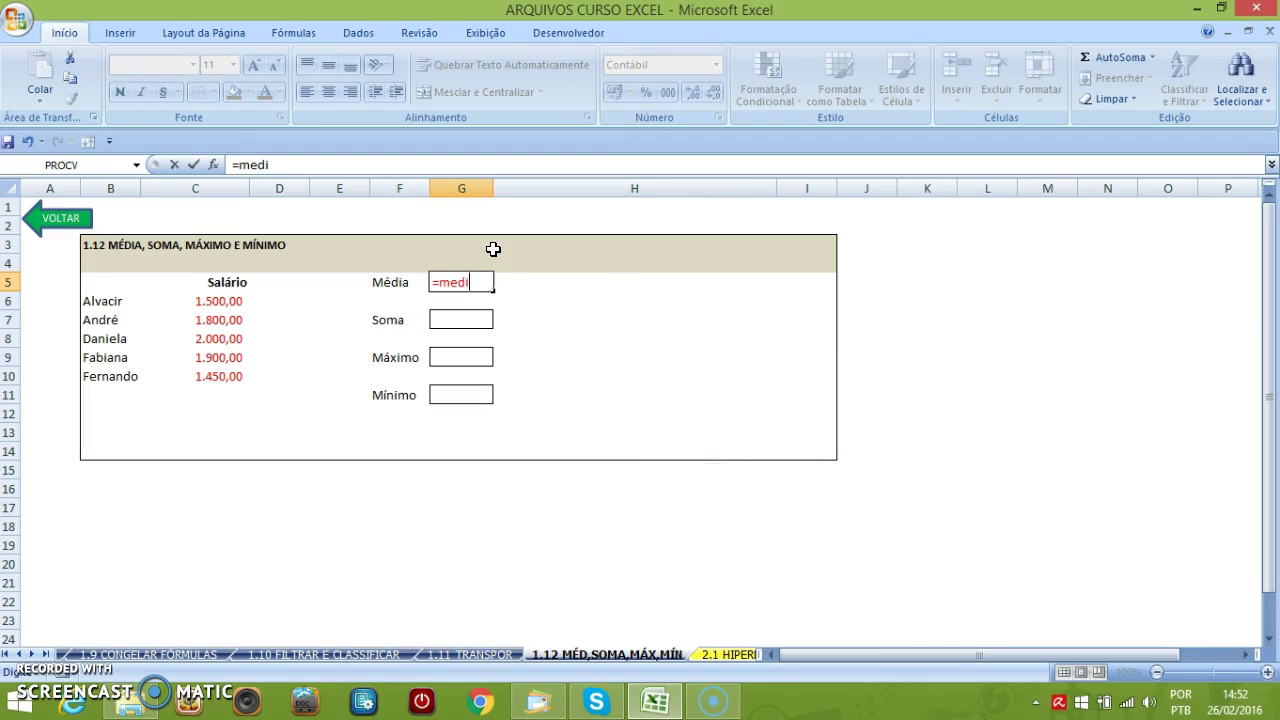
type("a(")
left_click_drag(234, 298, 240, 373)
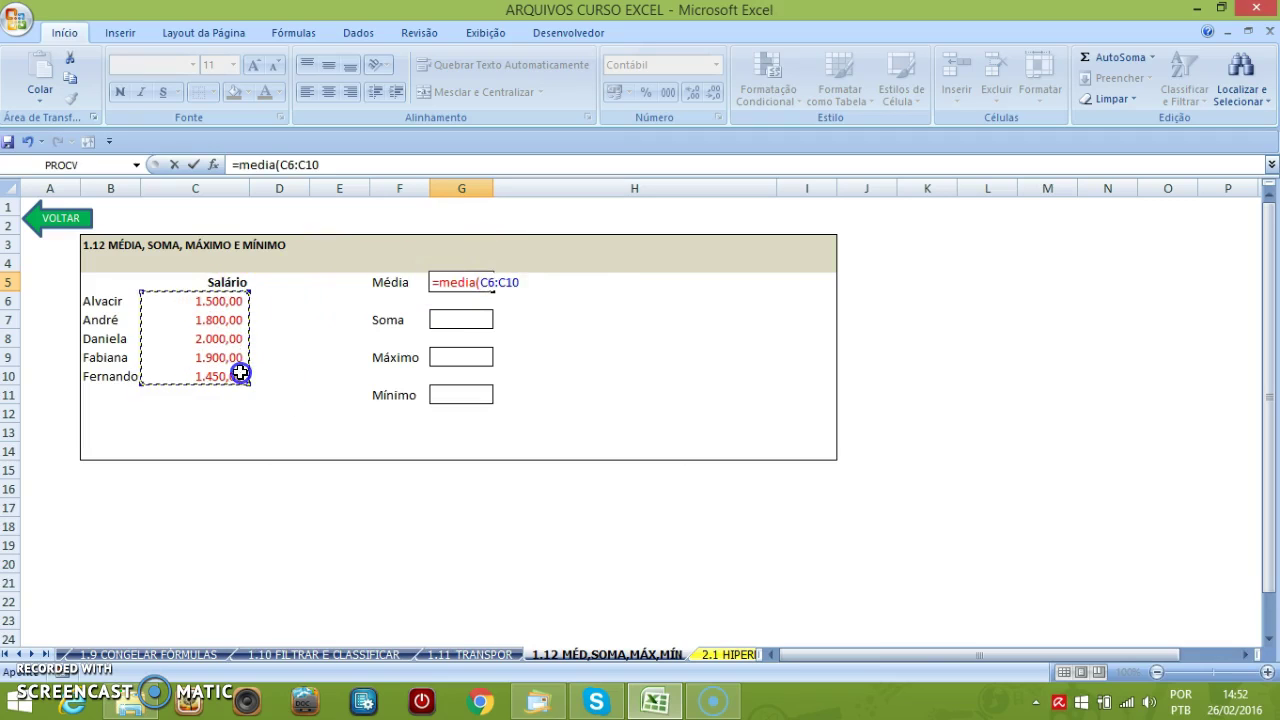
type(")")
key("Return")
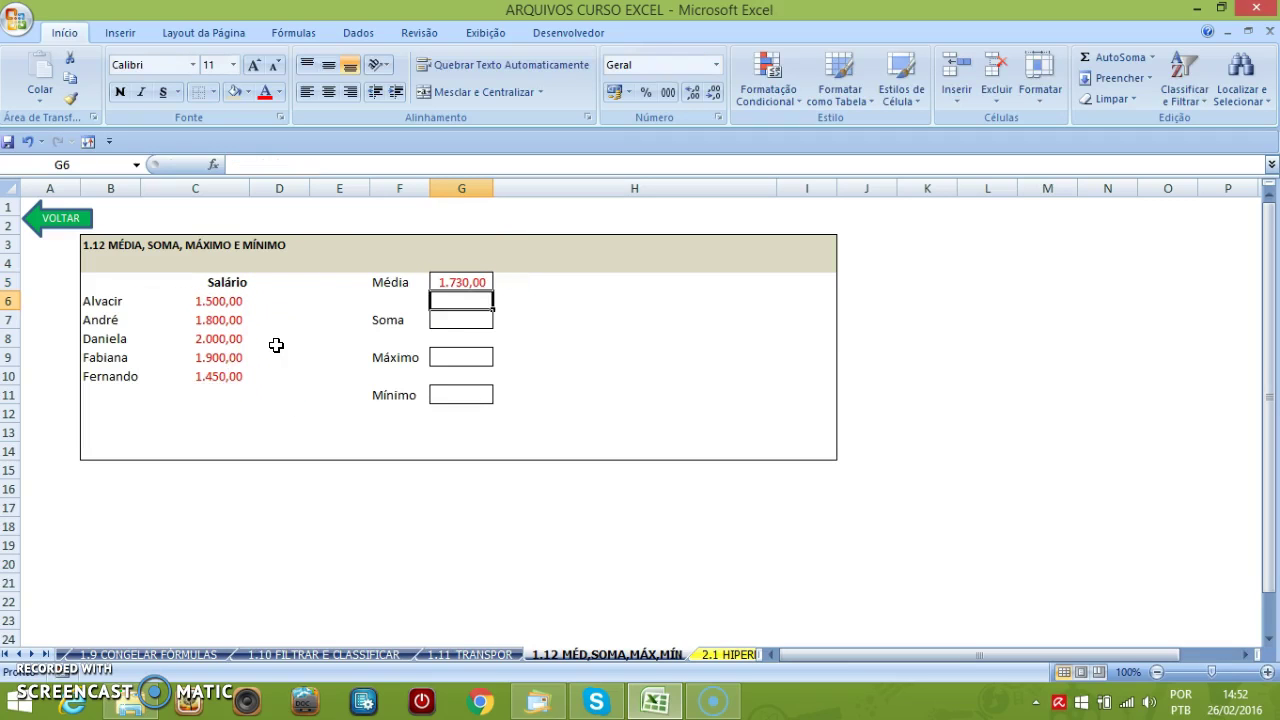
- Try totalling the salary column in C11 with AutoSum, and undo the total
left_click(475, 320)
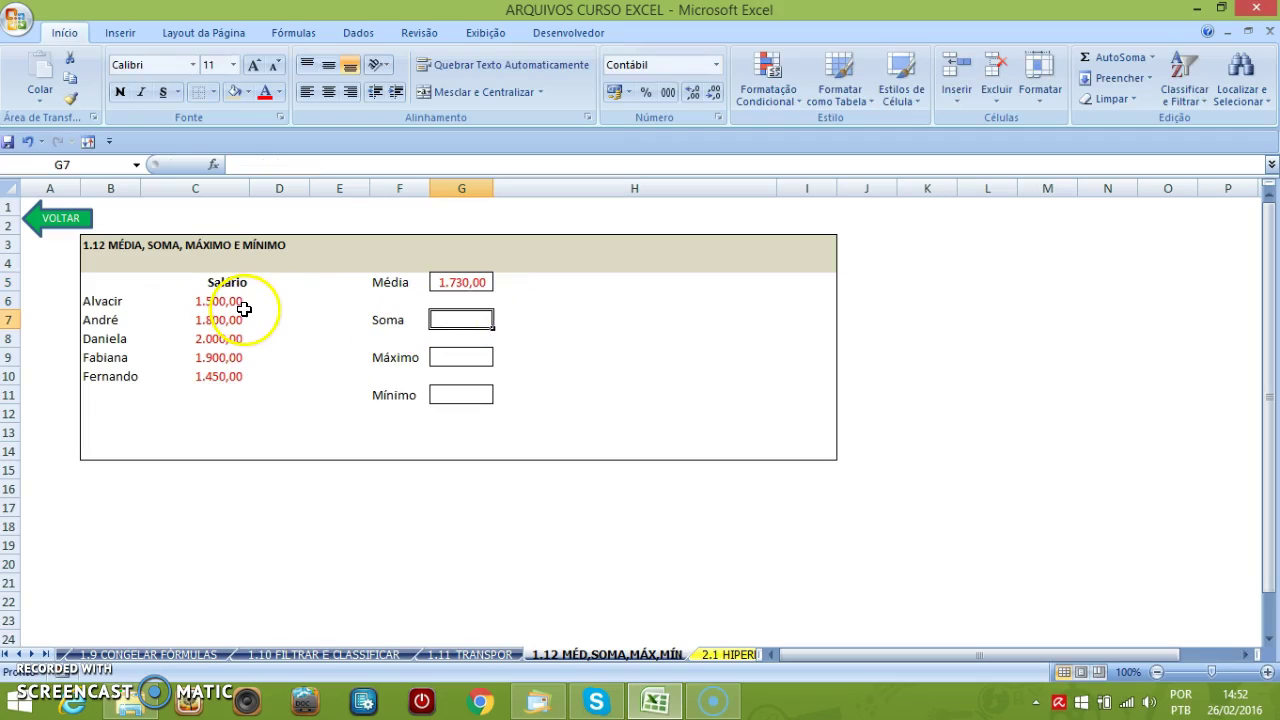
left_click(225, 395)
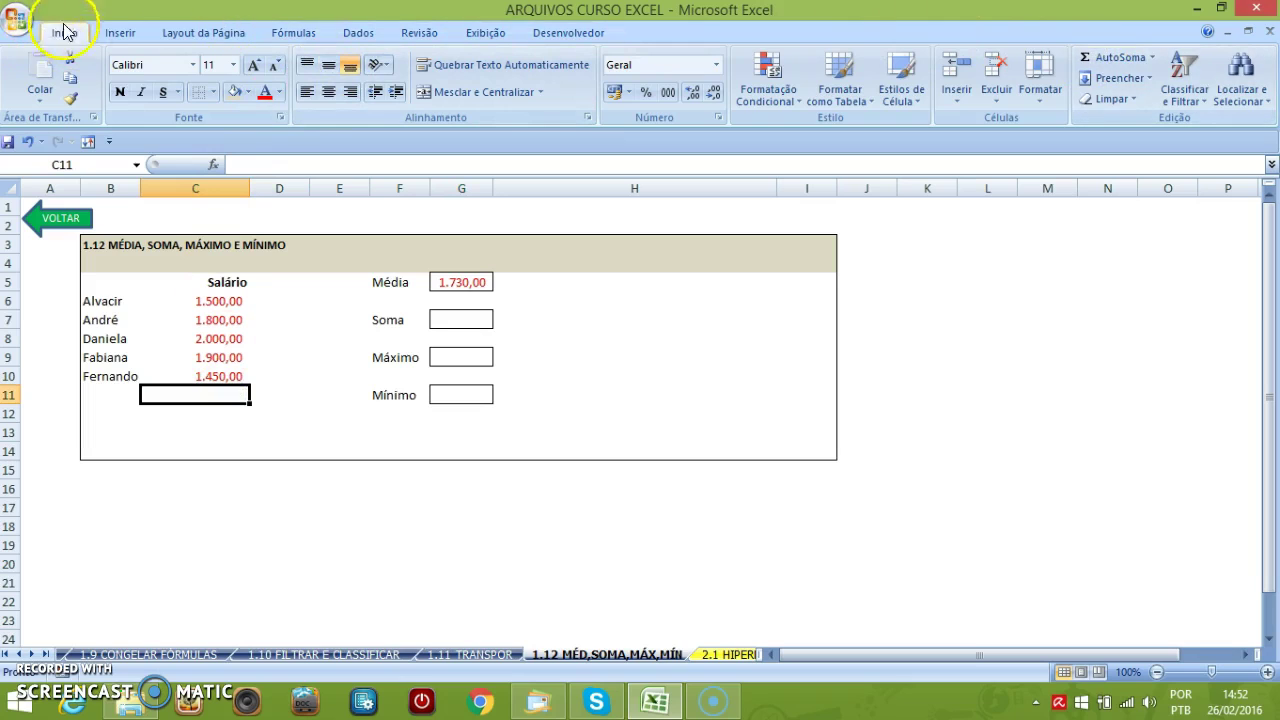
left_click(1130, 62)
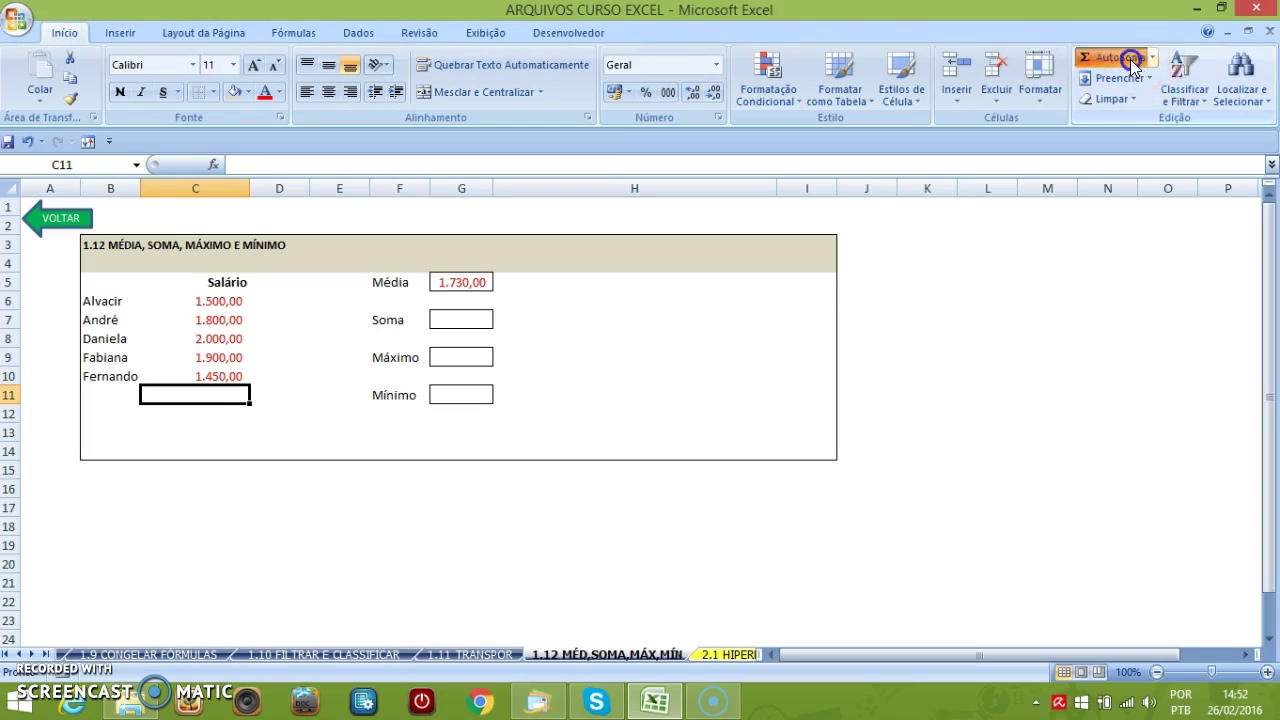
key("Return")
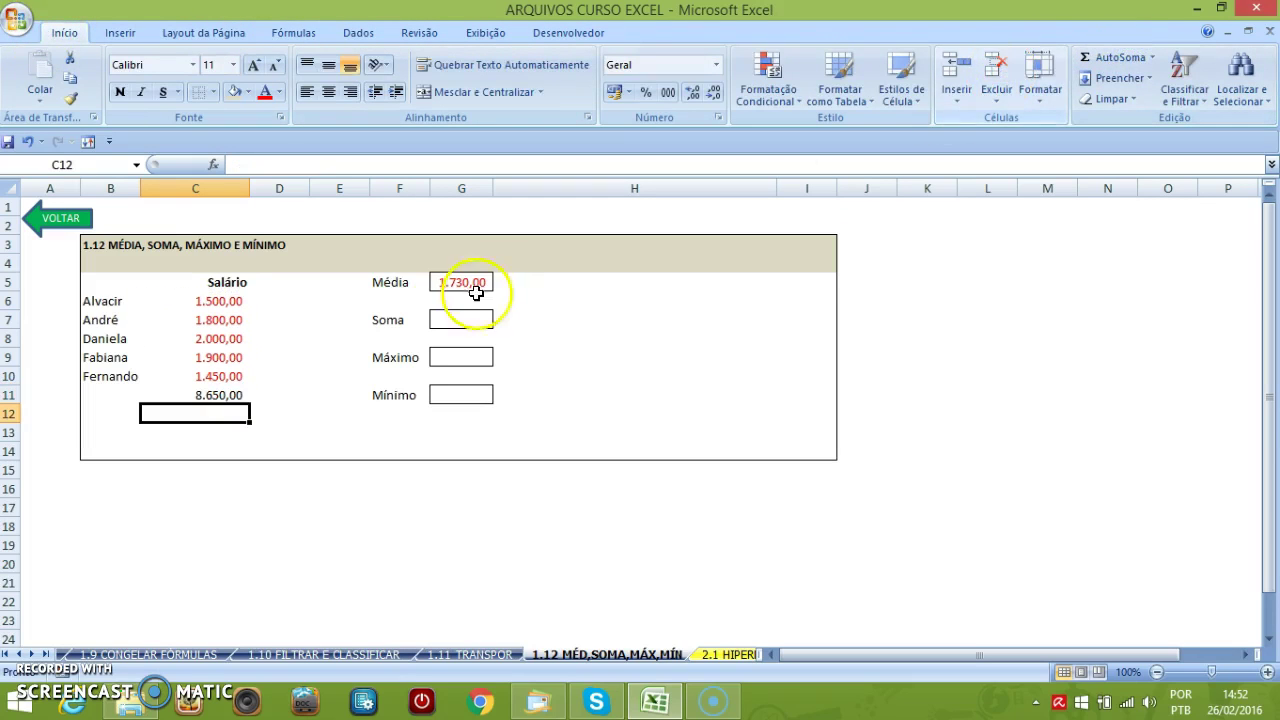
key("ctrl+z")
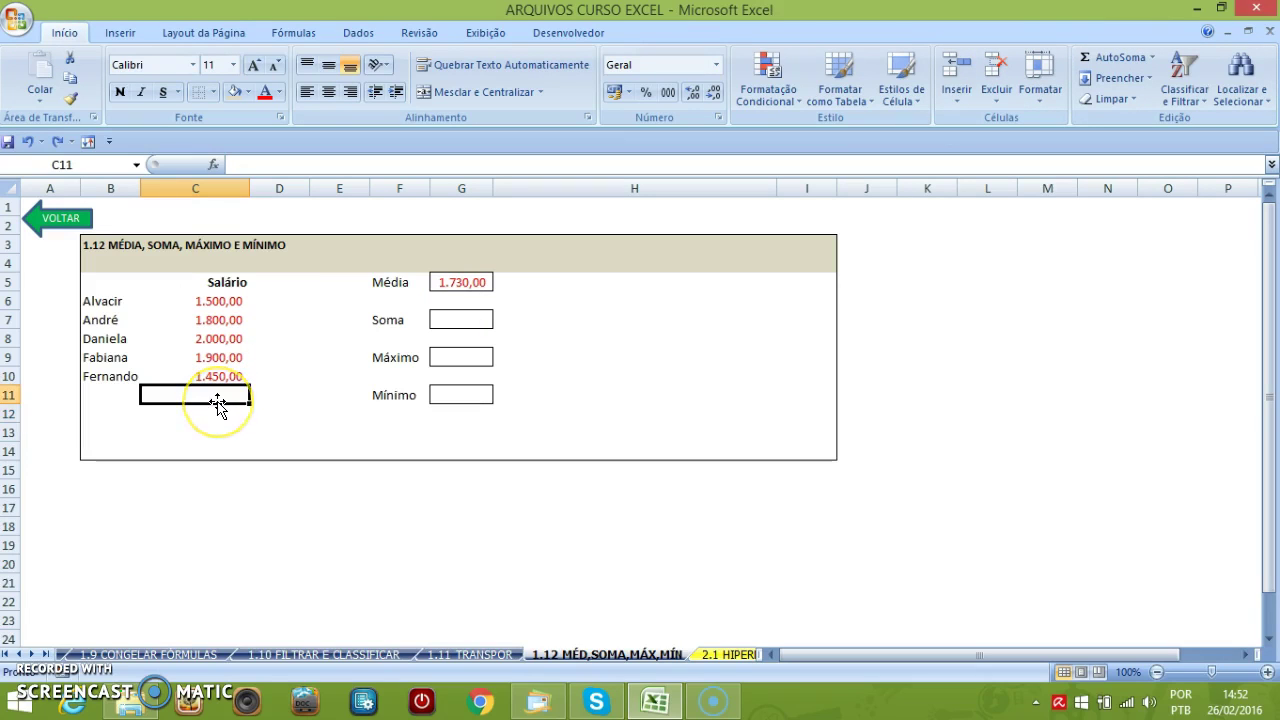
- Enter the formula =SOMA(C6:C10) in the Soma cell G7 and compare it with the Média formula in G5
left_click(442, 321)
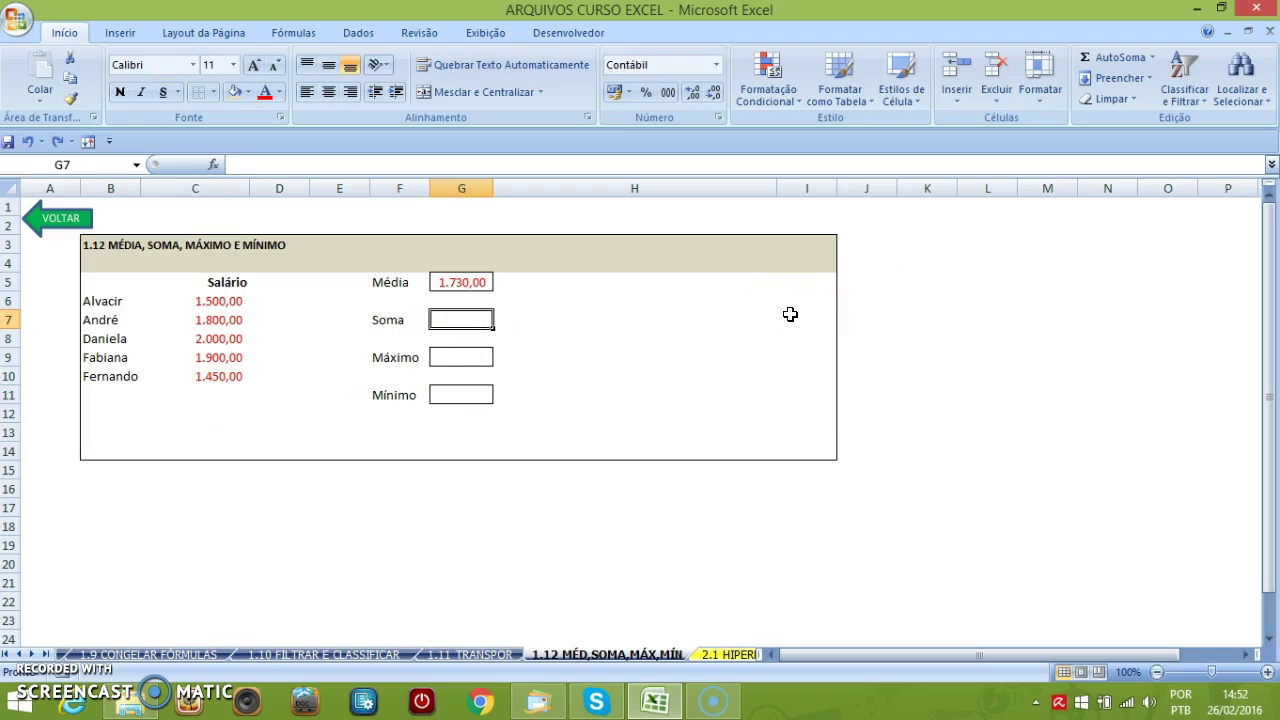
type("=")
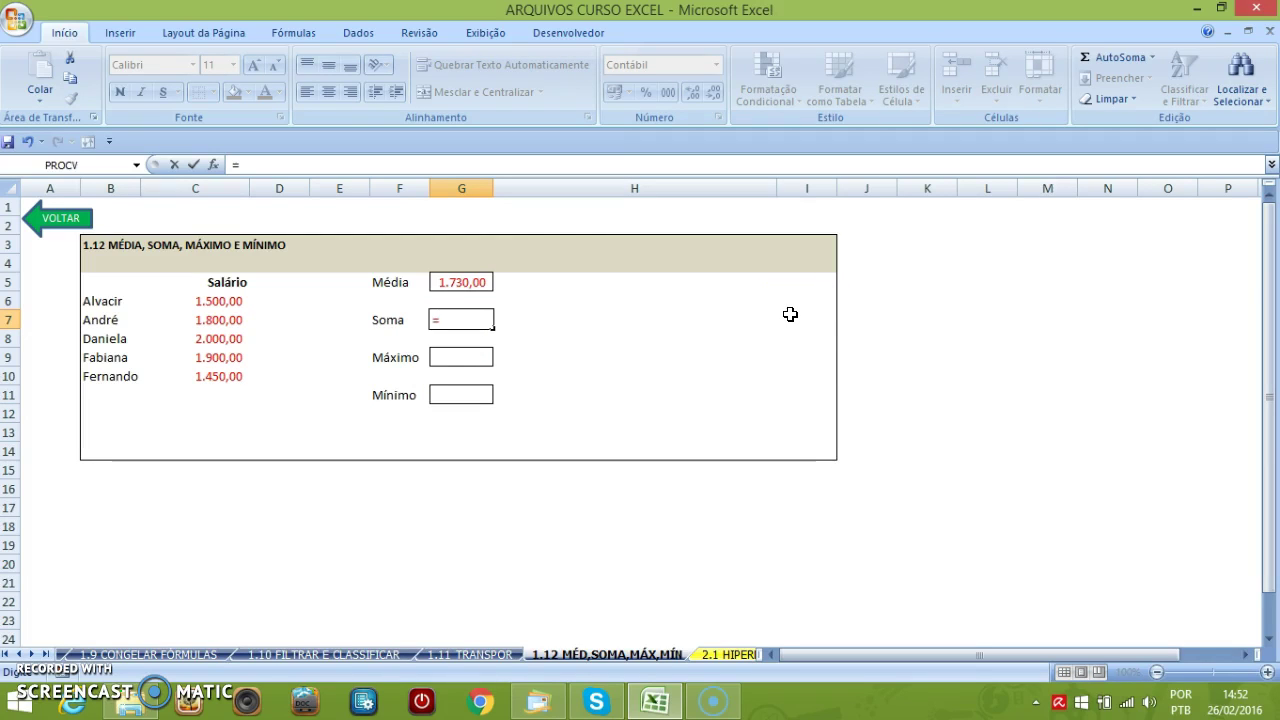
type("SOMA")
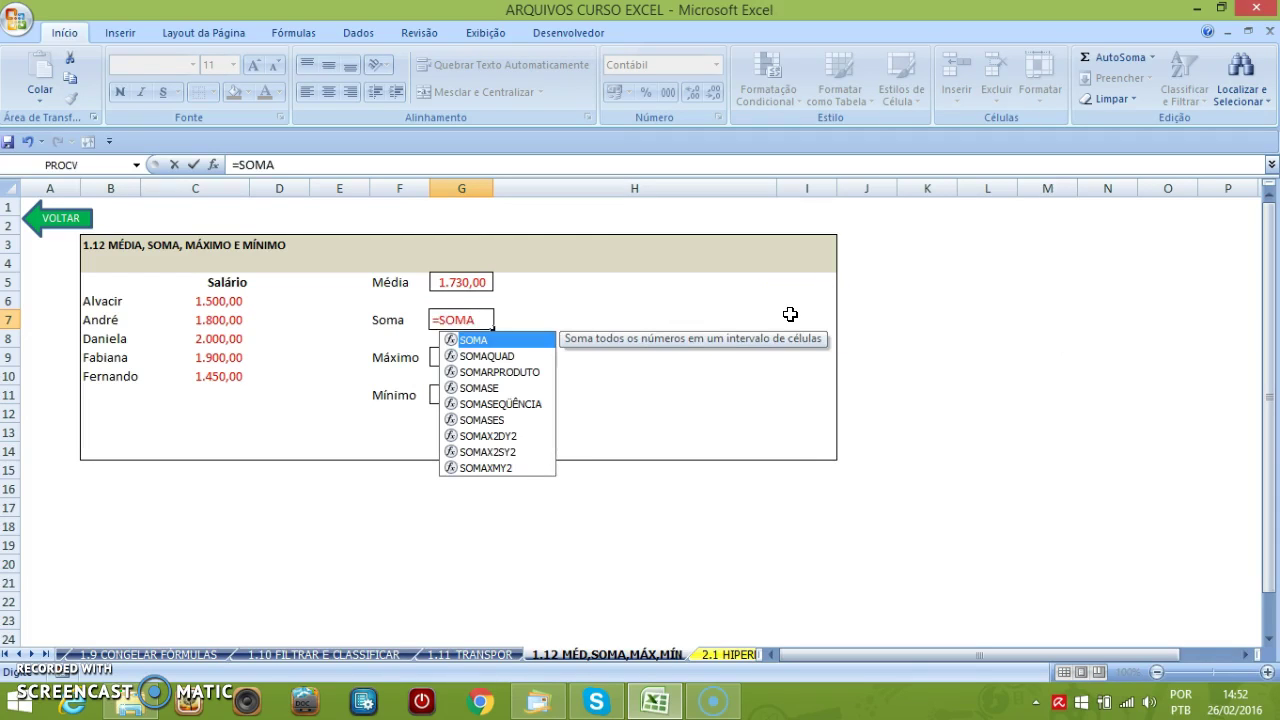
type("(")
left_click_drag(222, 301, 234, 371)
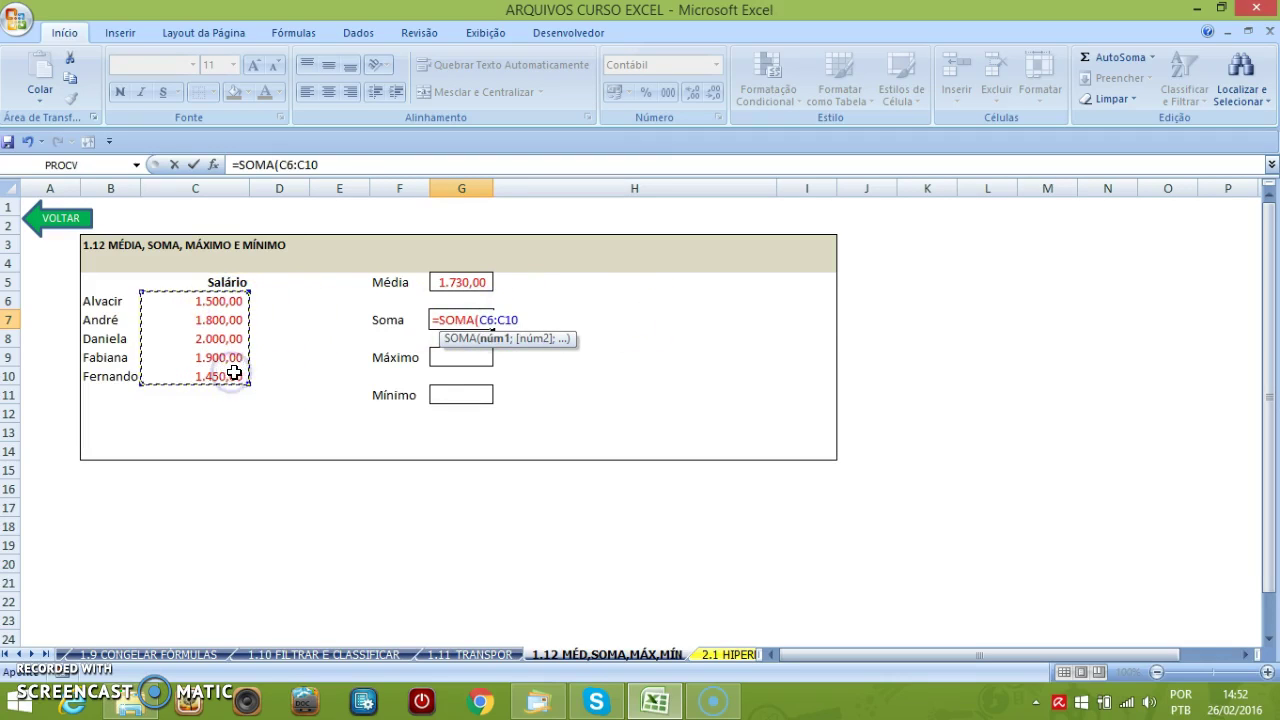
type(")")
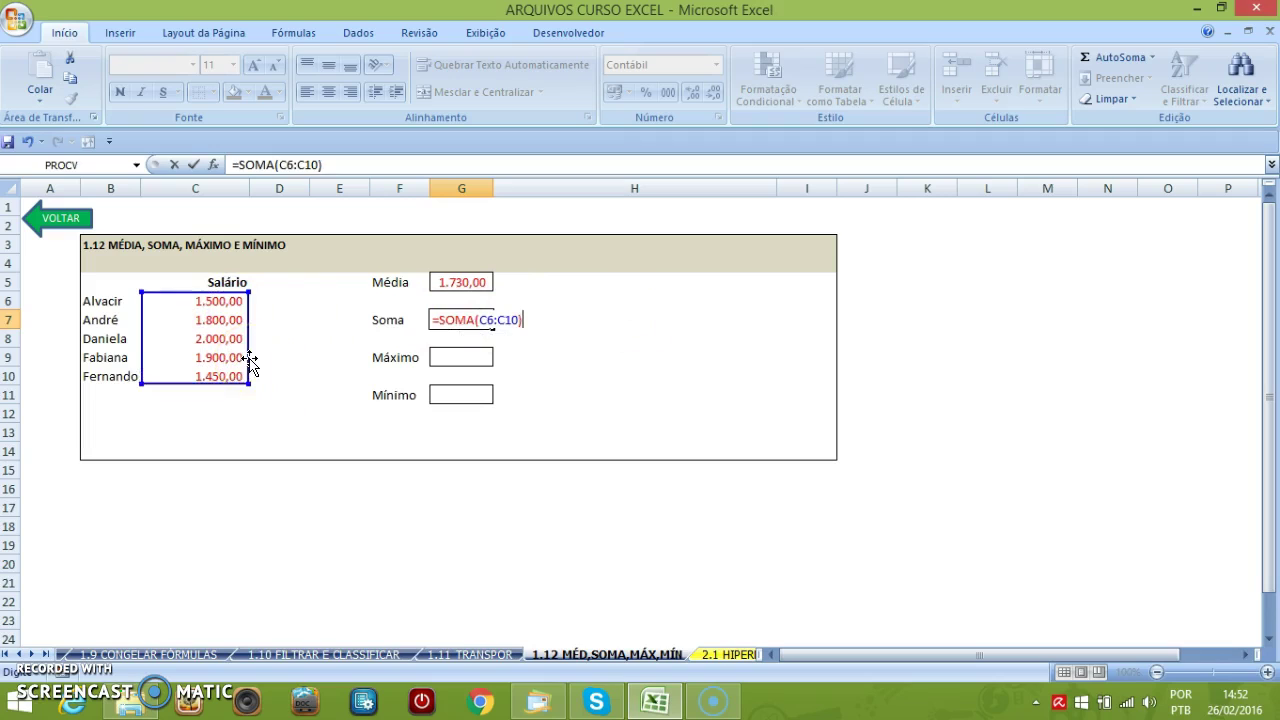
key("Return")
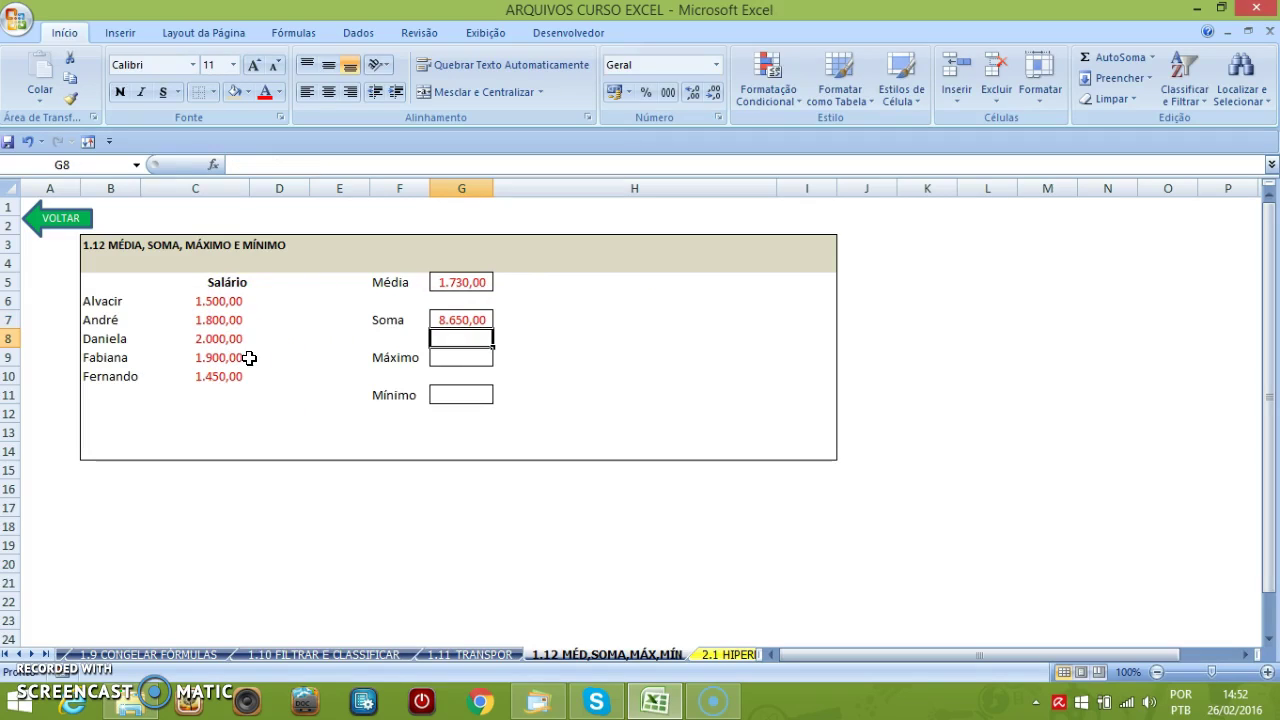
left_click(459, 320)
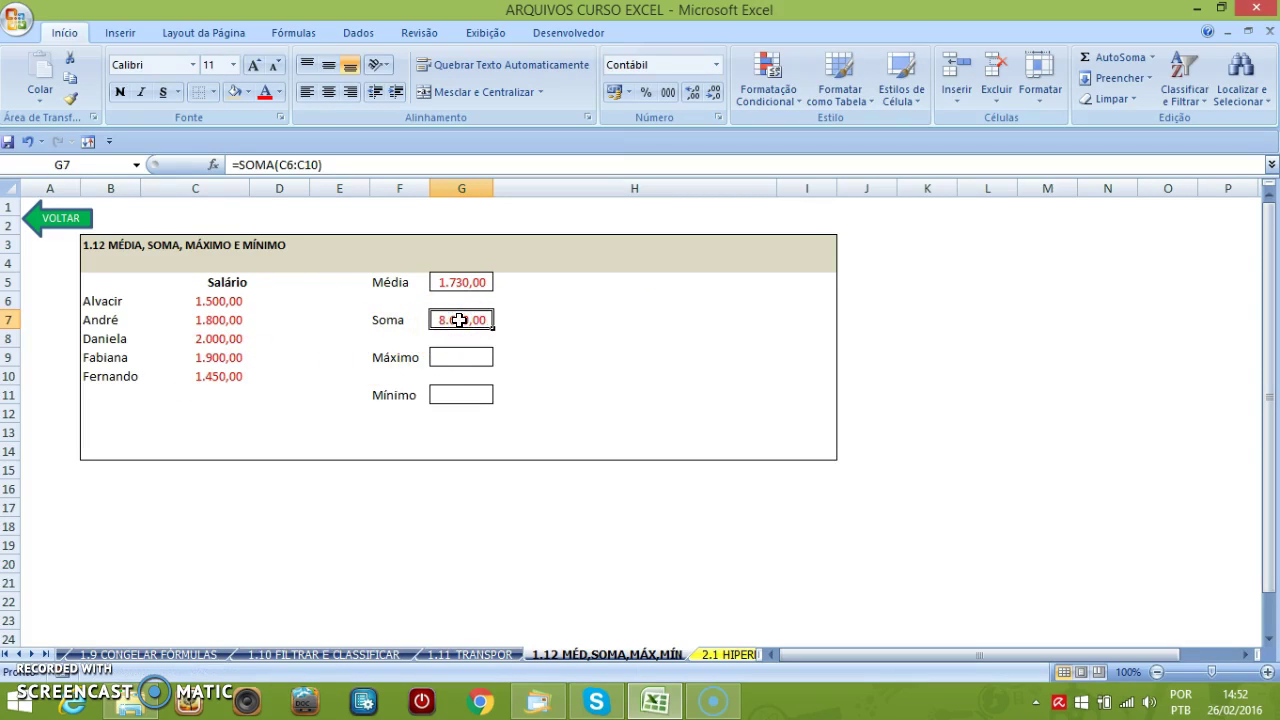
left_click(476, 280)
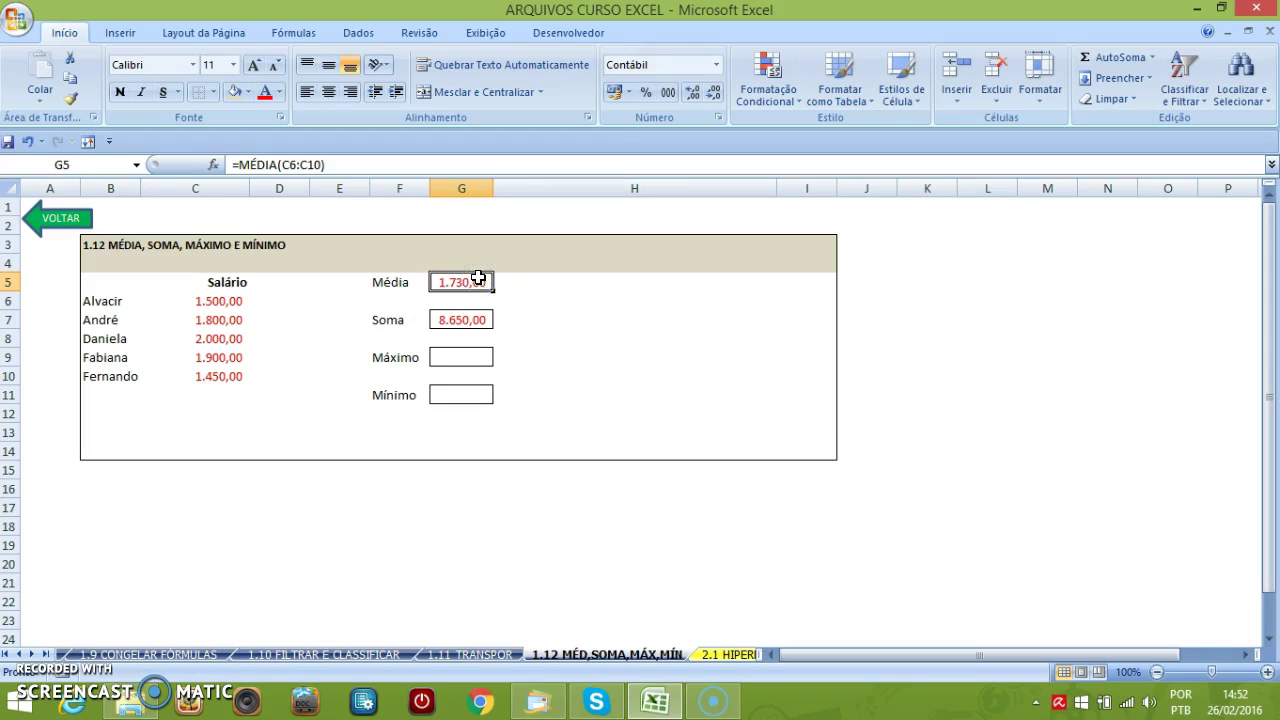
- Overwrite the Soma cell G7 with =SOMA(C6;C8;C10), picking the three non-adjacent salary cells
left_click(462, 320)
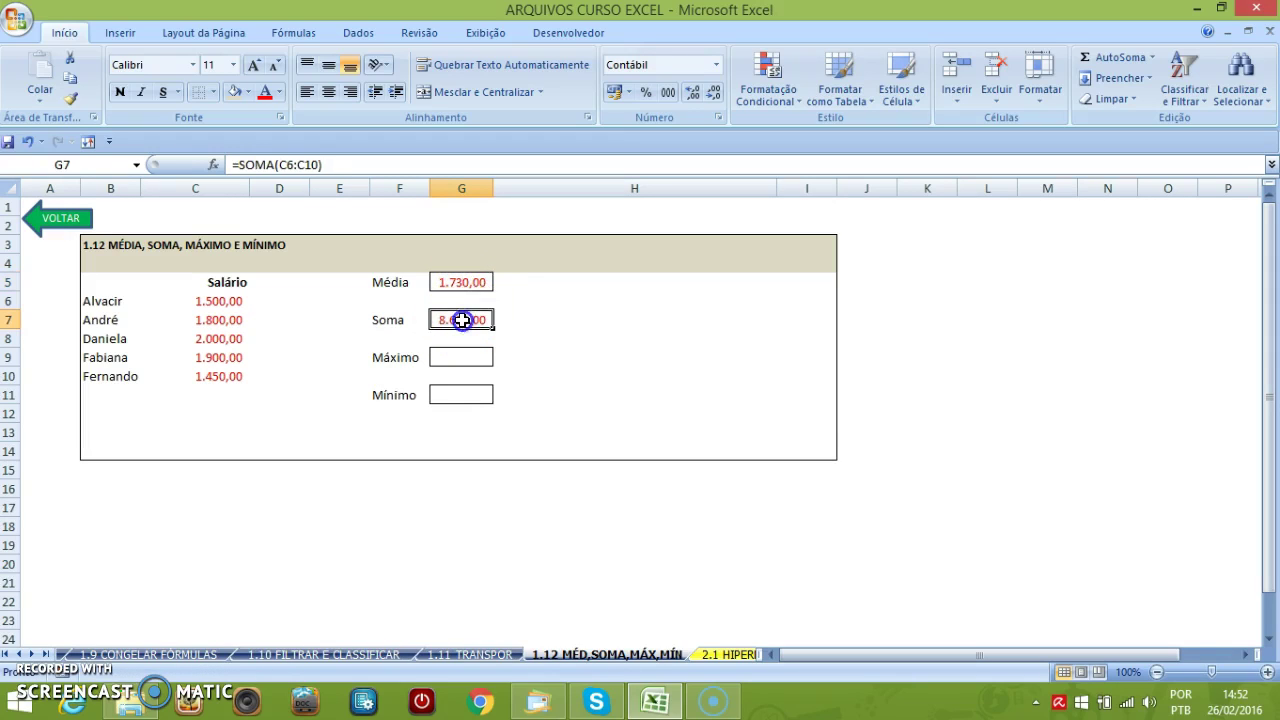
type("=")
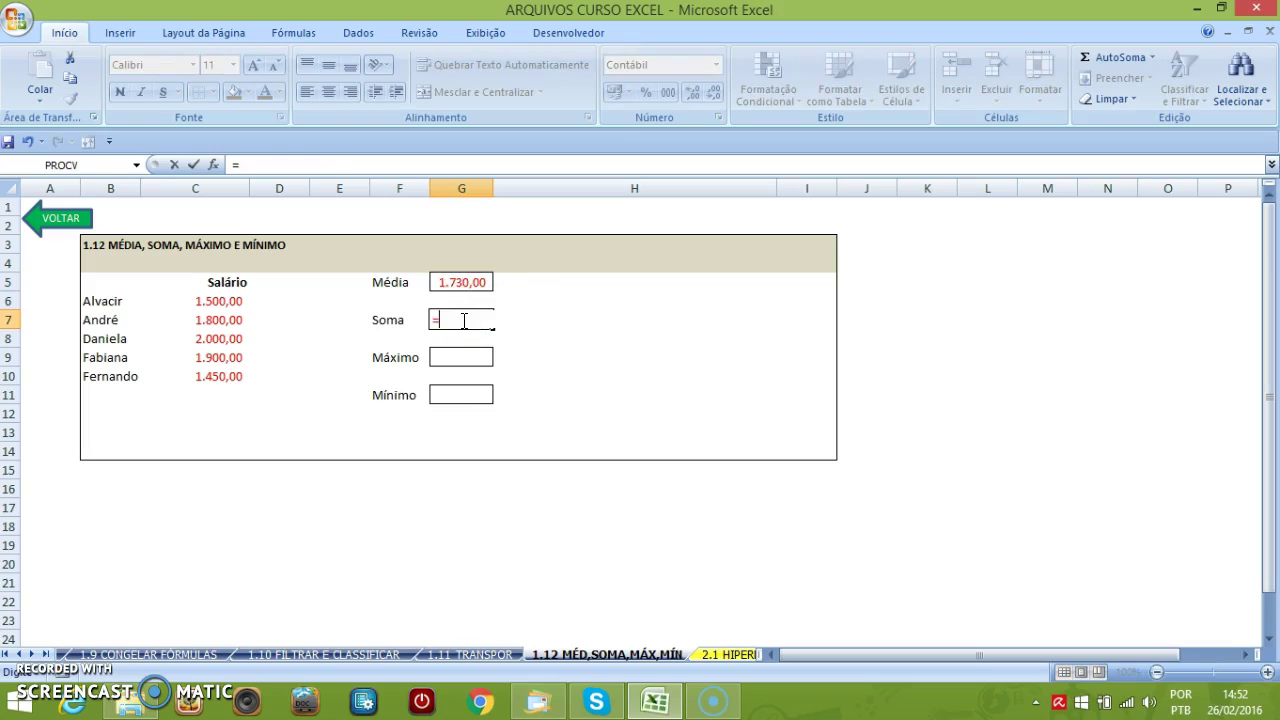
type("SOMA")
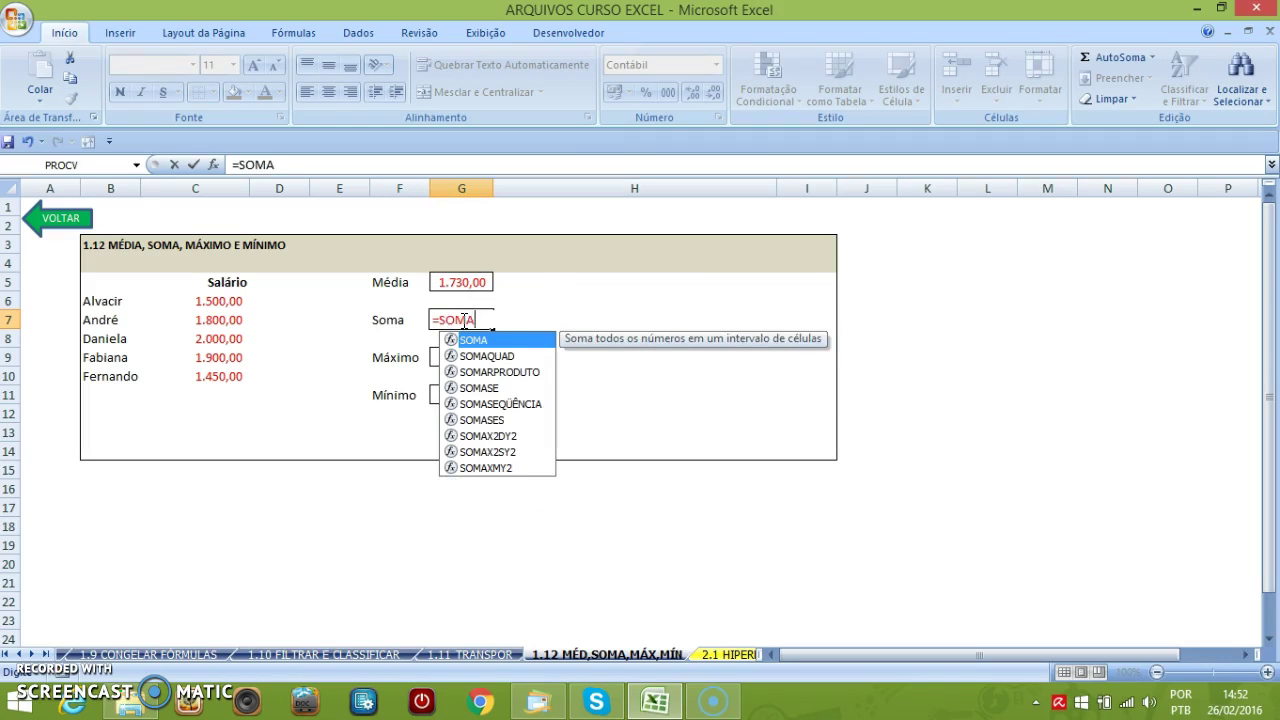
type("(")
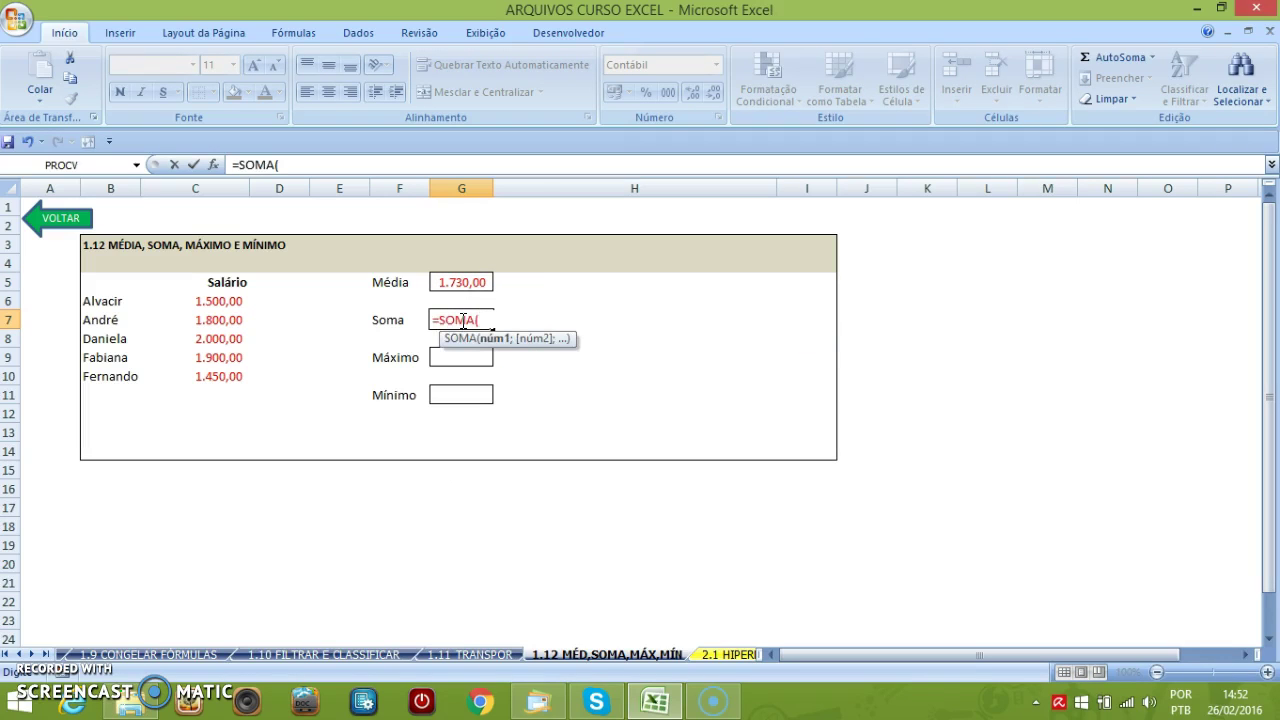
left_click(220, 301)
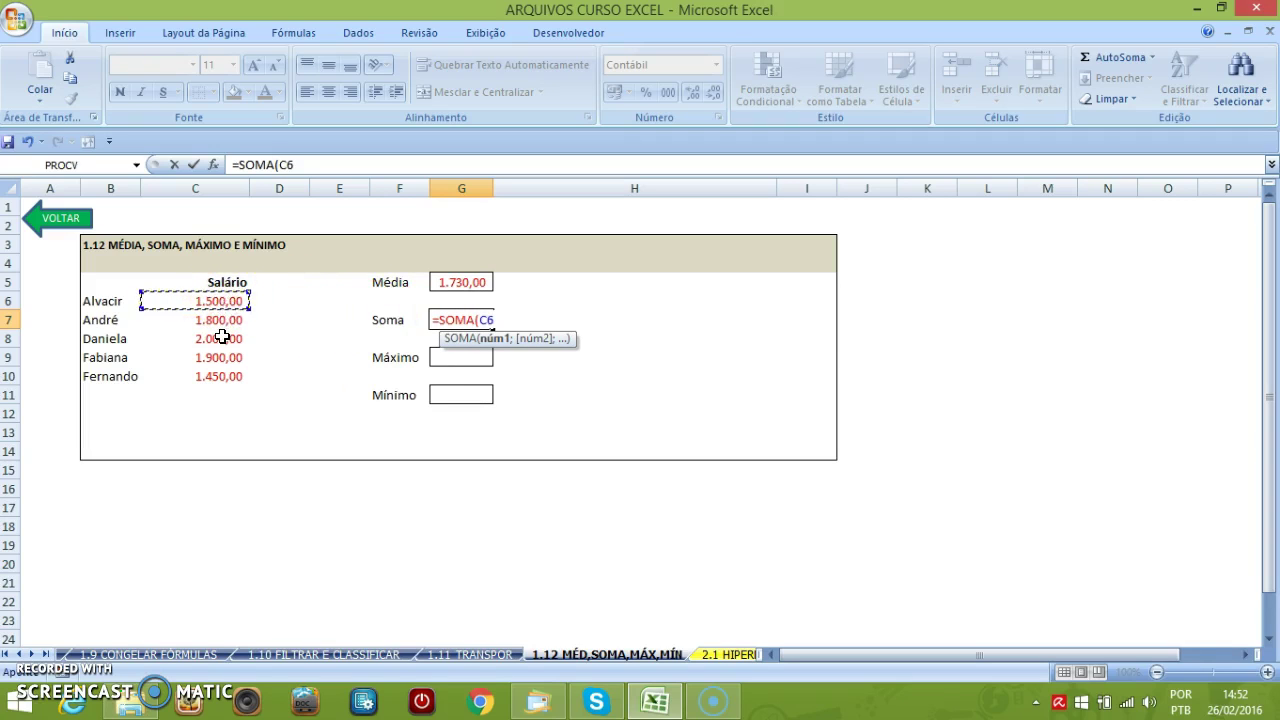
type(";")
left_click(221, 337)
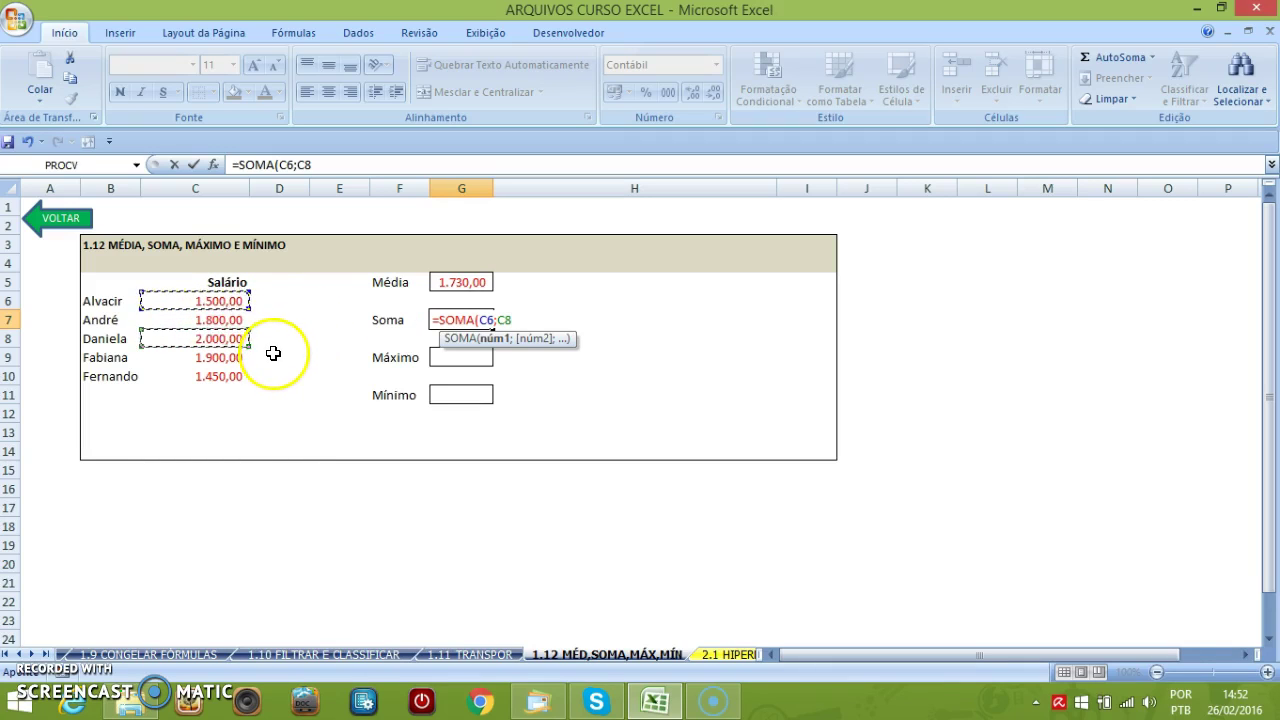
type(";")
left_click(220, 377)
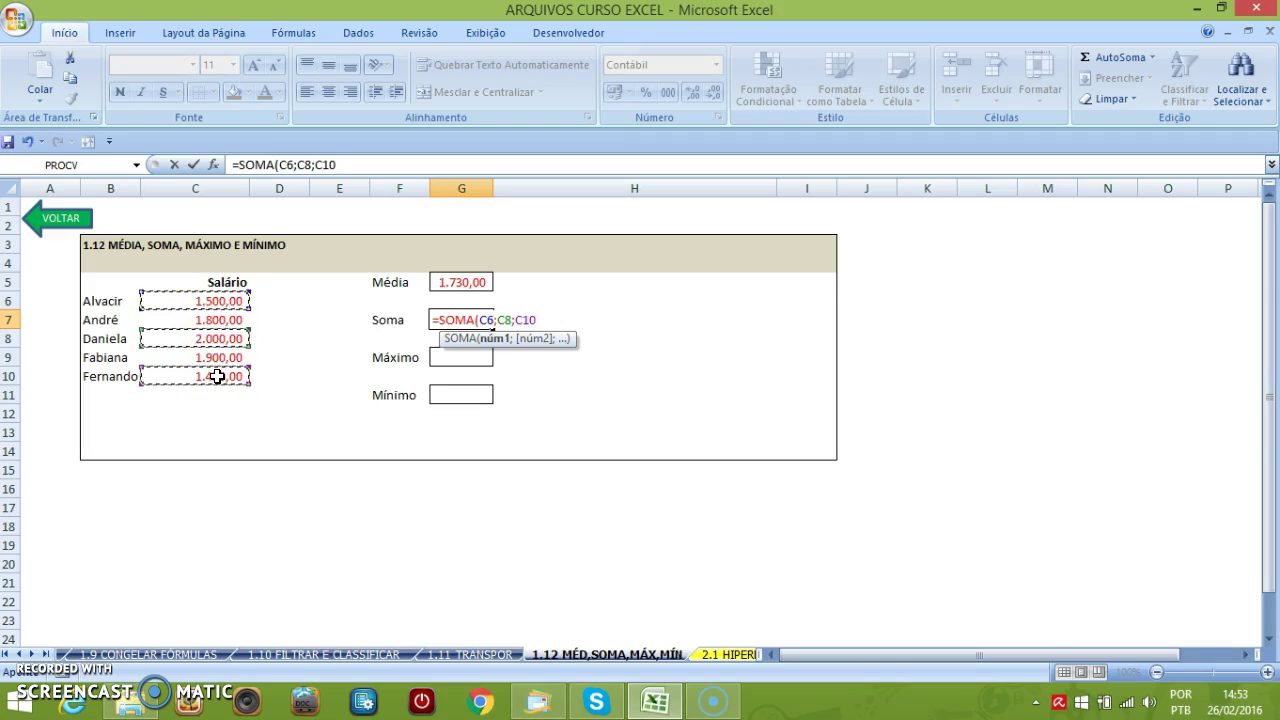
key("Return")
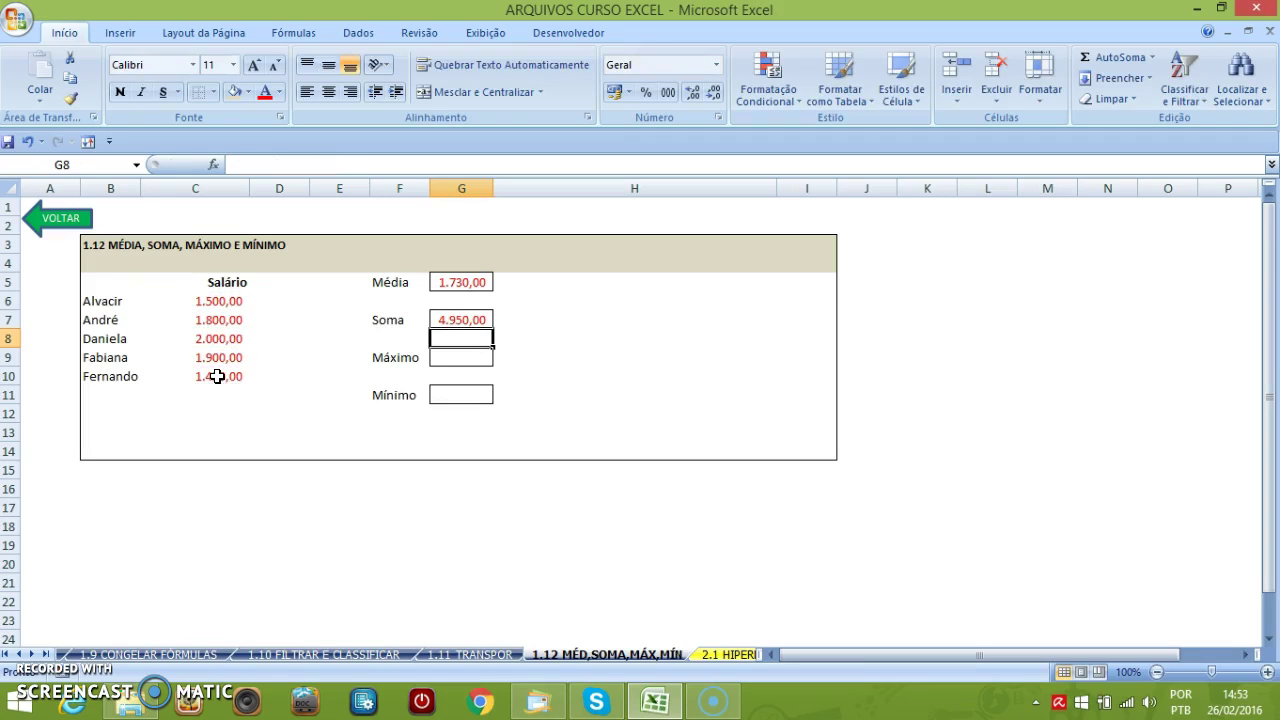
- Review the cells referenced by the Soma formula in G7, and undo the non-adjacent version to restore =SOMA(C6:C10)
double_click(463, 321)
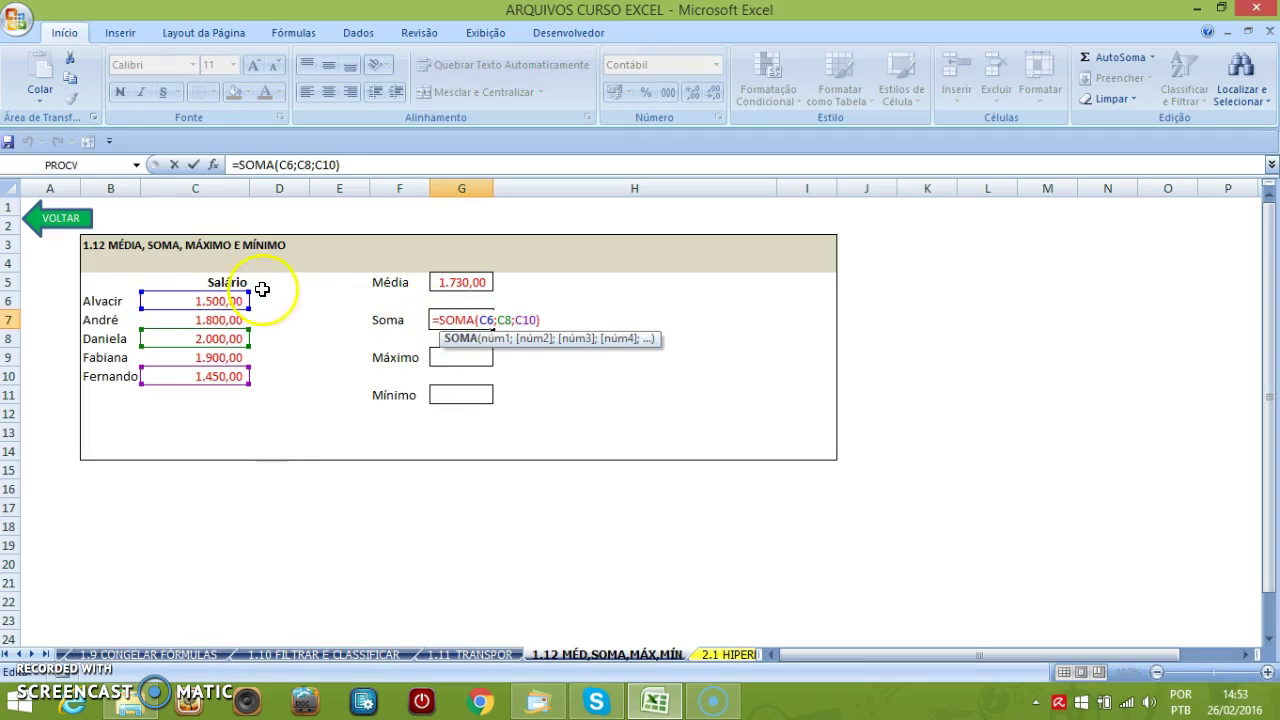
key("Escape")
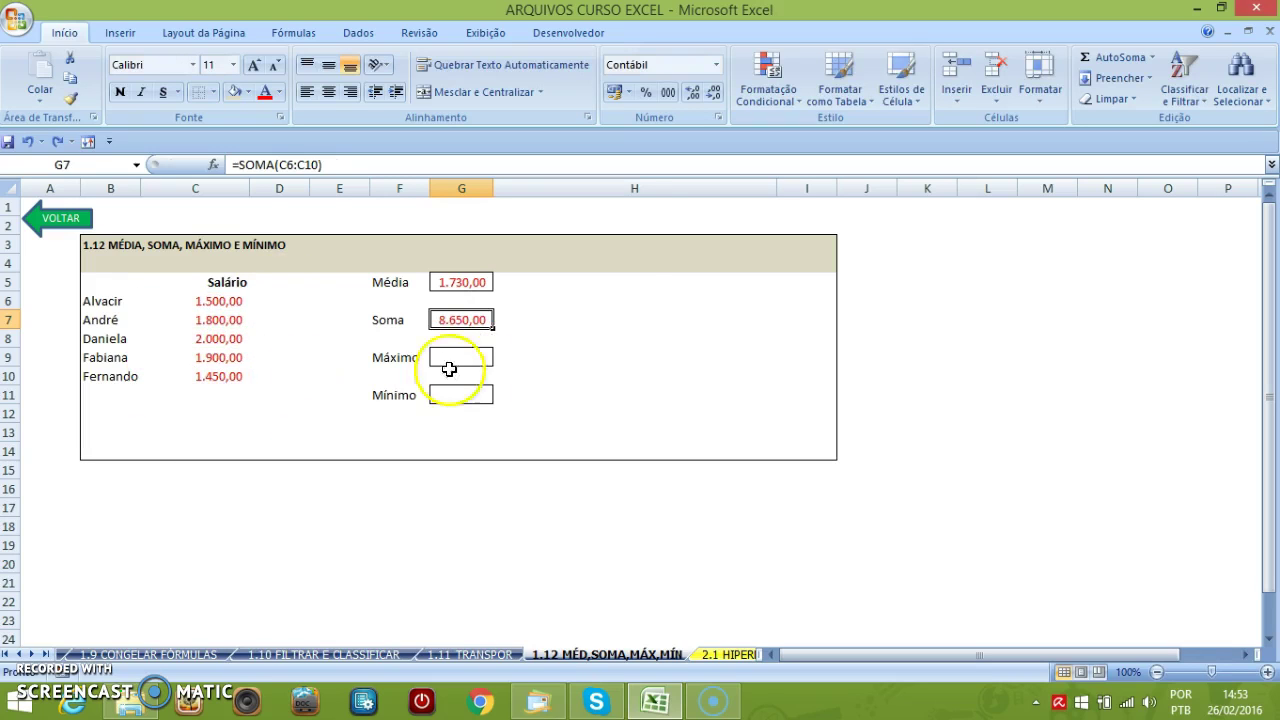
double_click(483, 320)
key("Return")
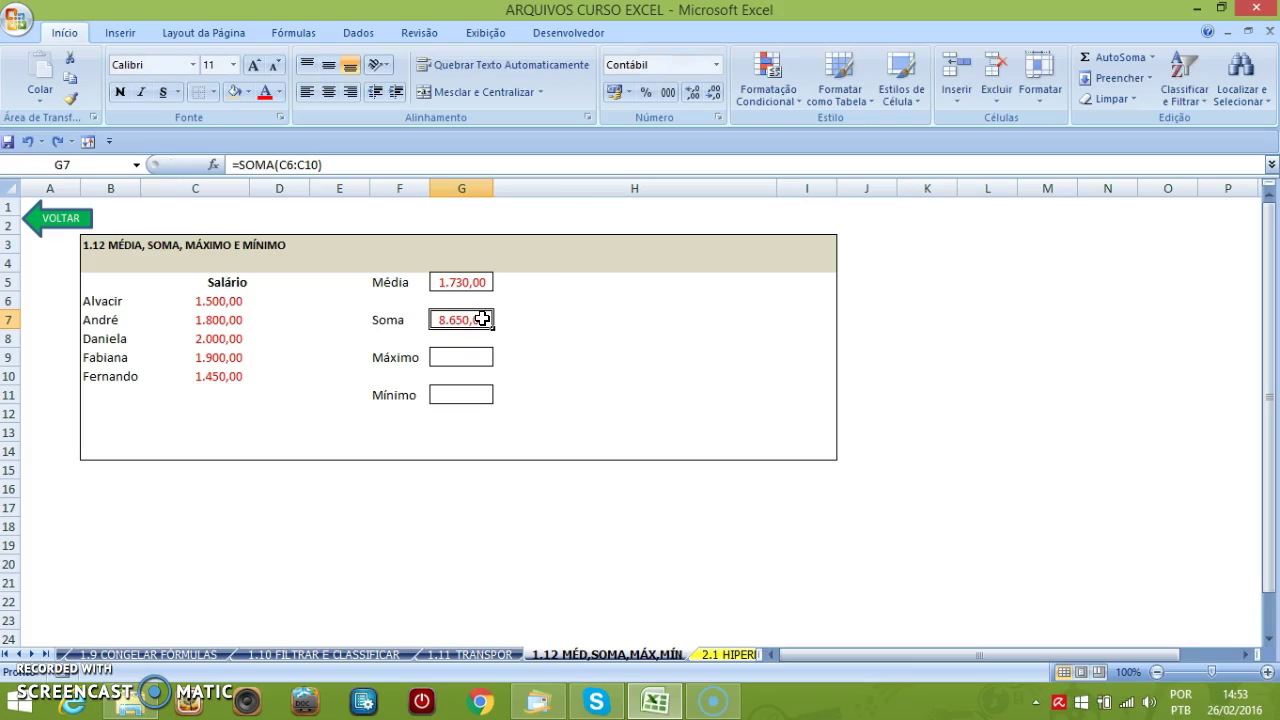
- Enter the formula =MÁXIMO(C6:C10) in the Máximo cell G9 and review its referenced range
left_click(467, 355)
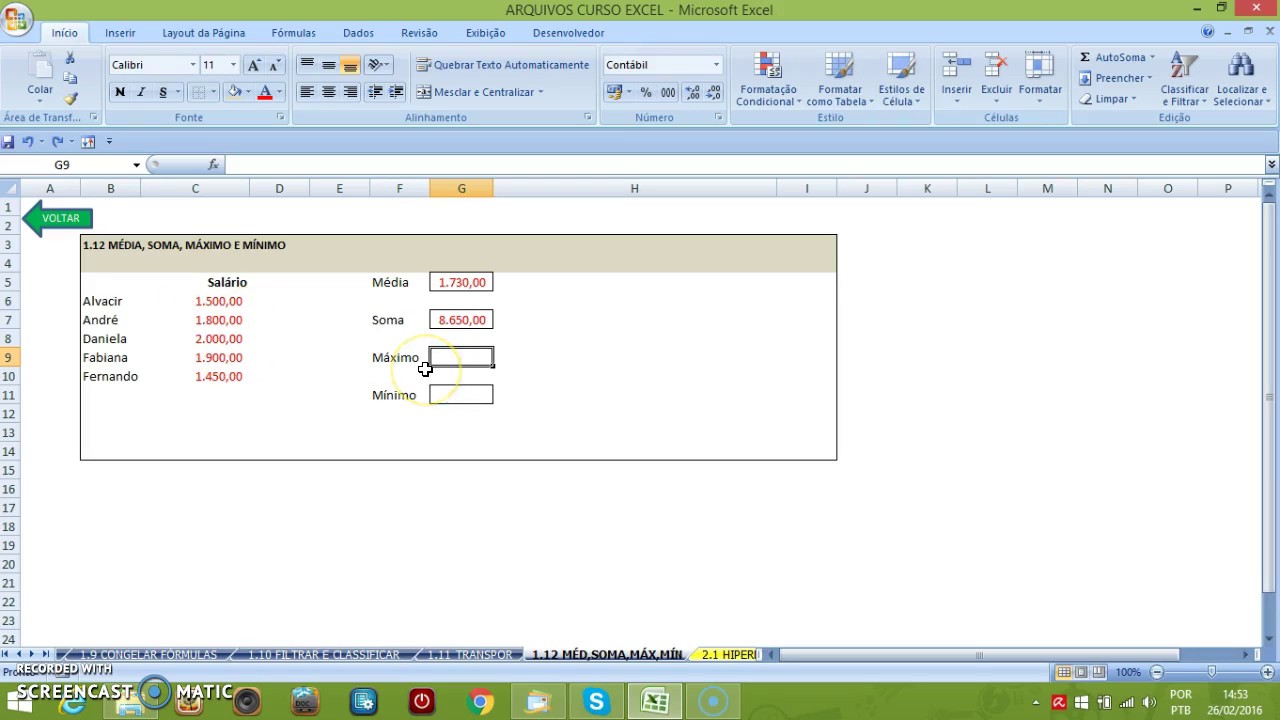
type("=MAXIMO(")
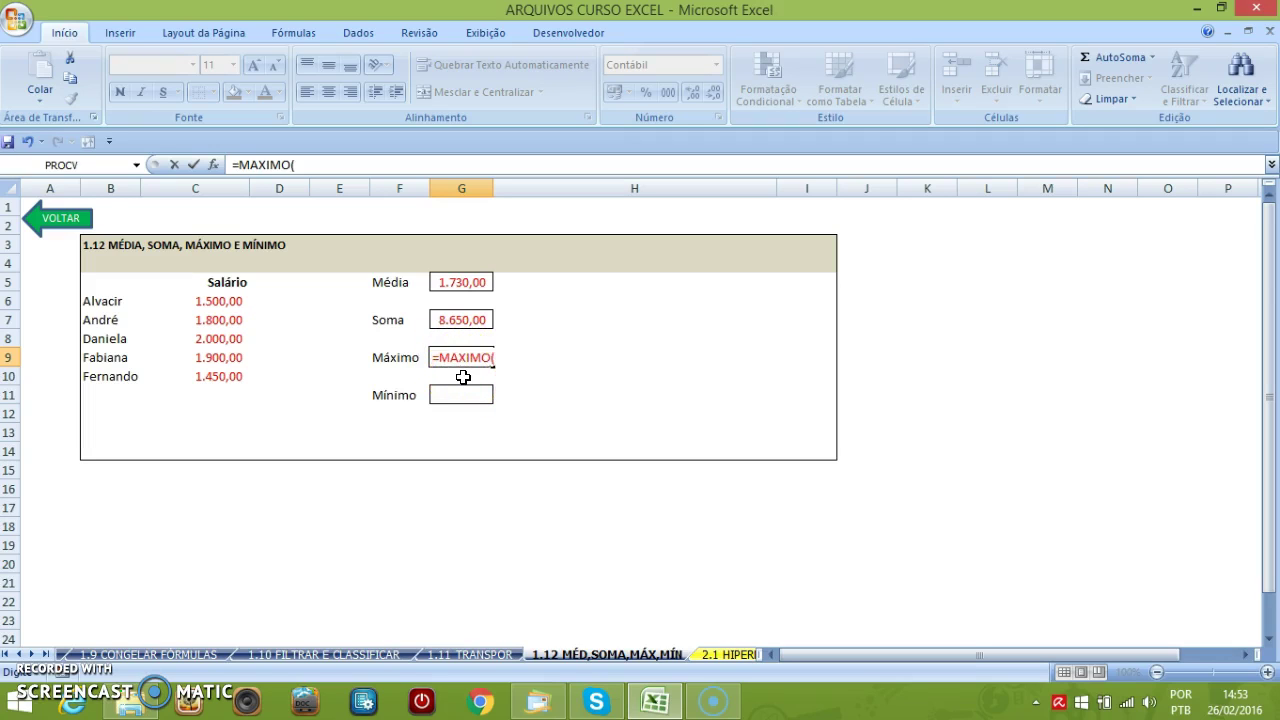
left_click_drag(222, 300, 221, 373)
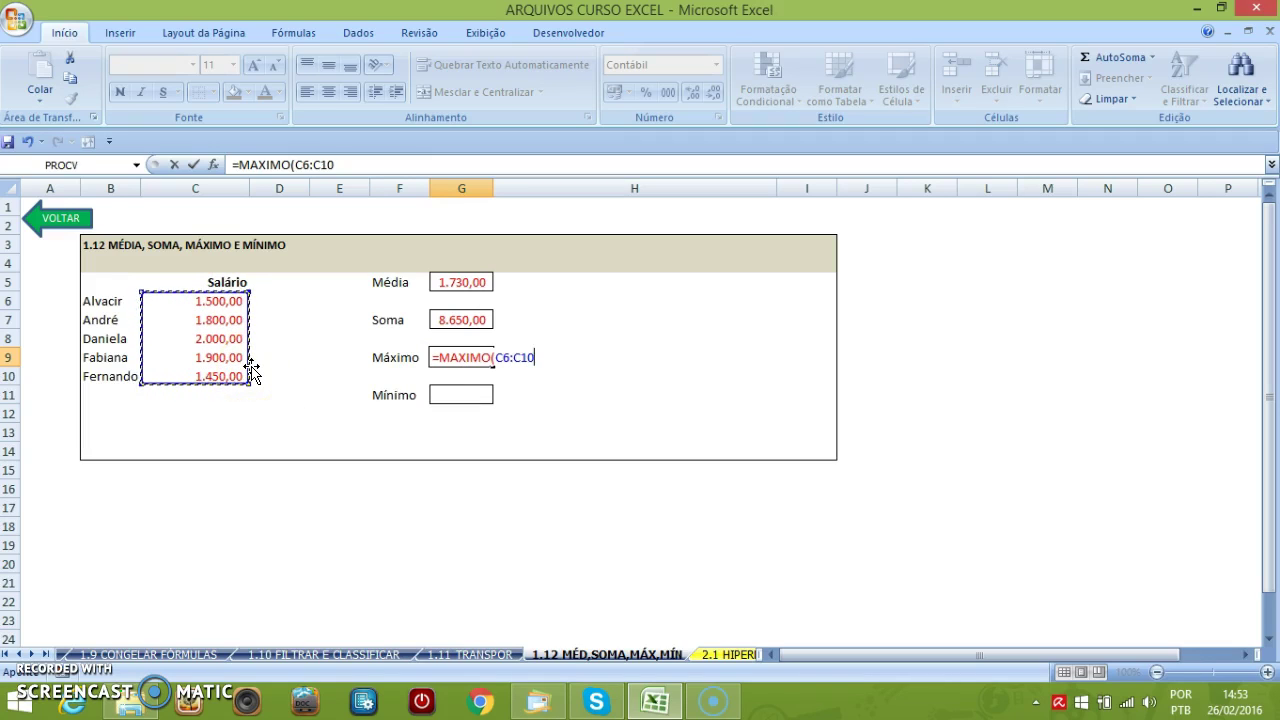
type(")")
key("Return")
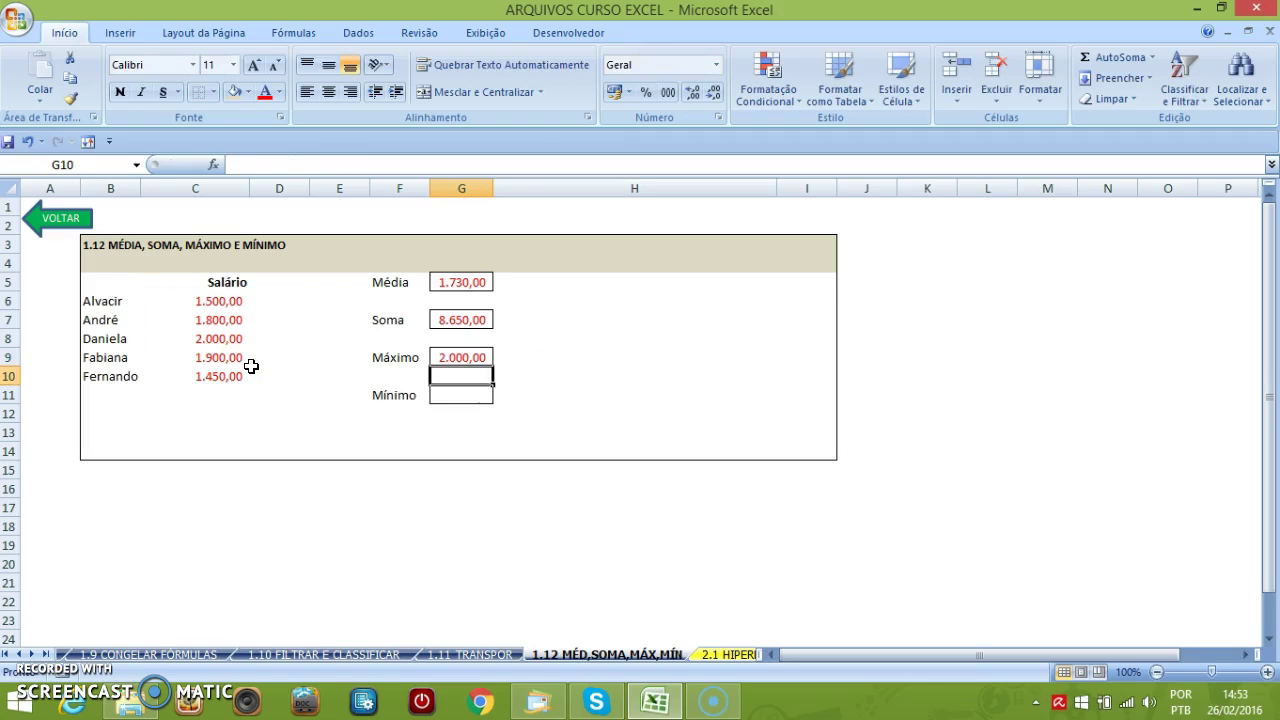
left_click(472, 357)
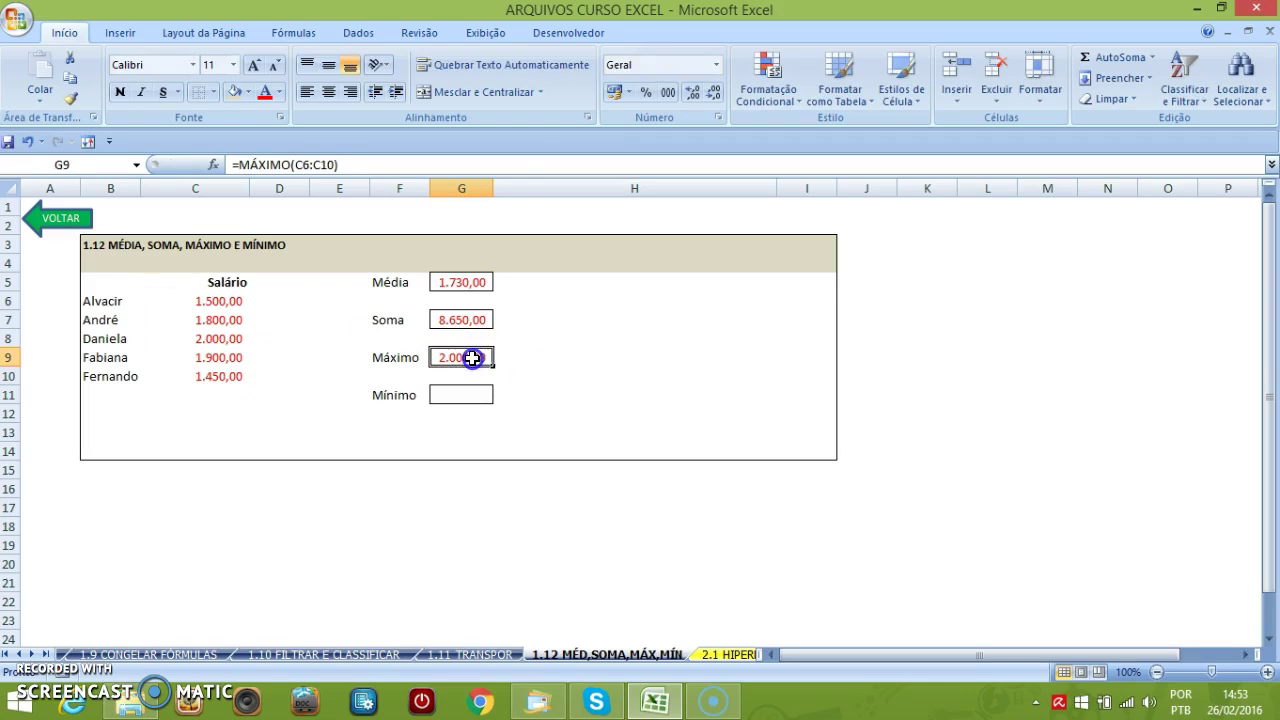
double_click(472, 357)
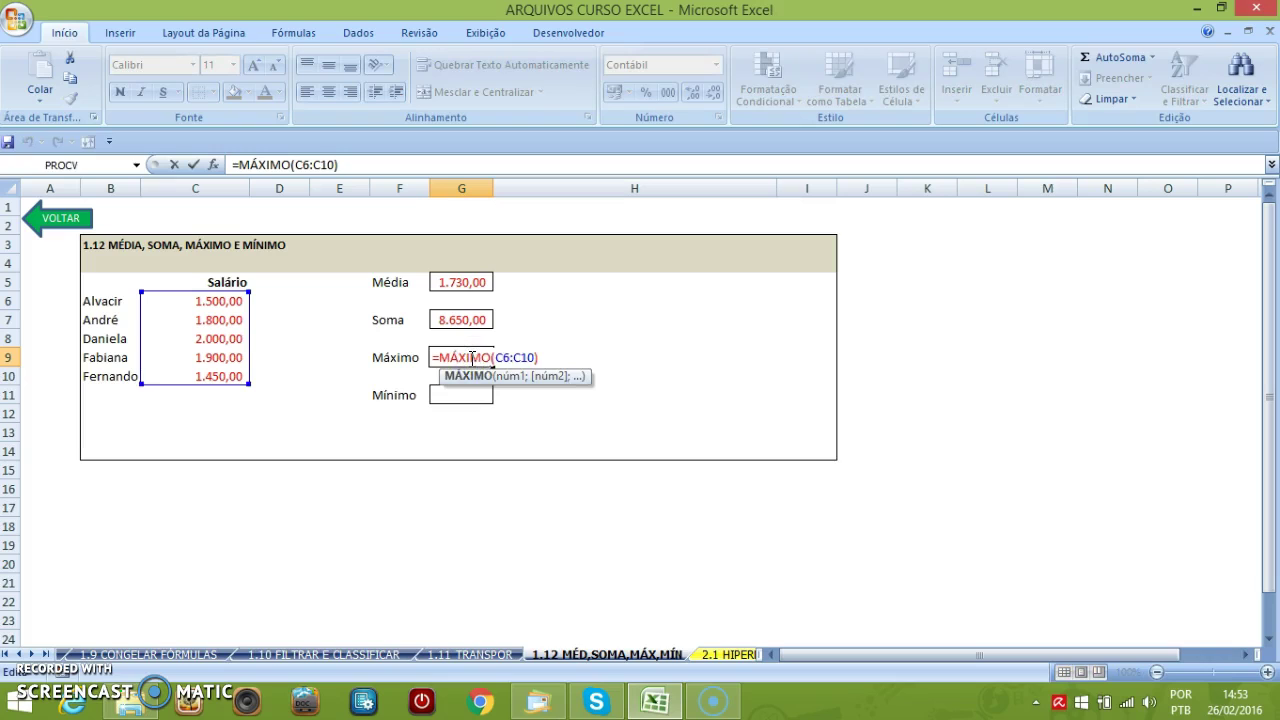
key("Escape")
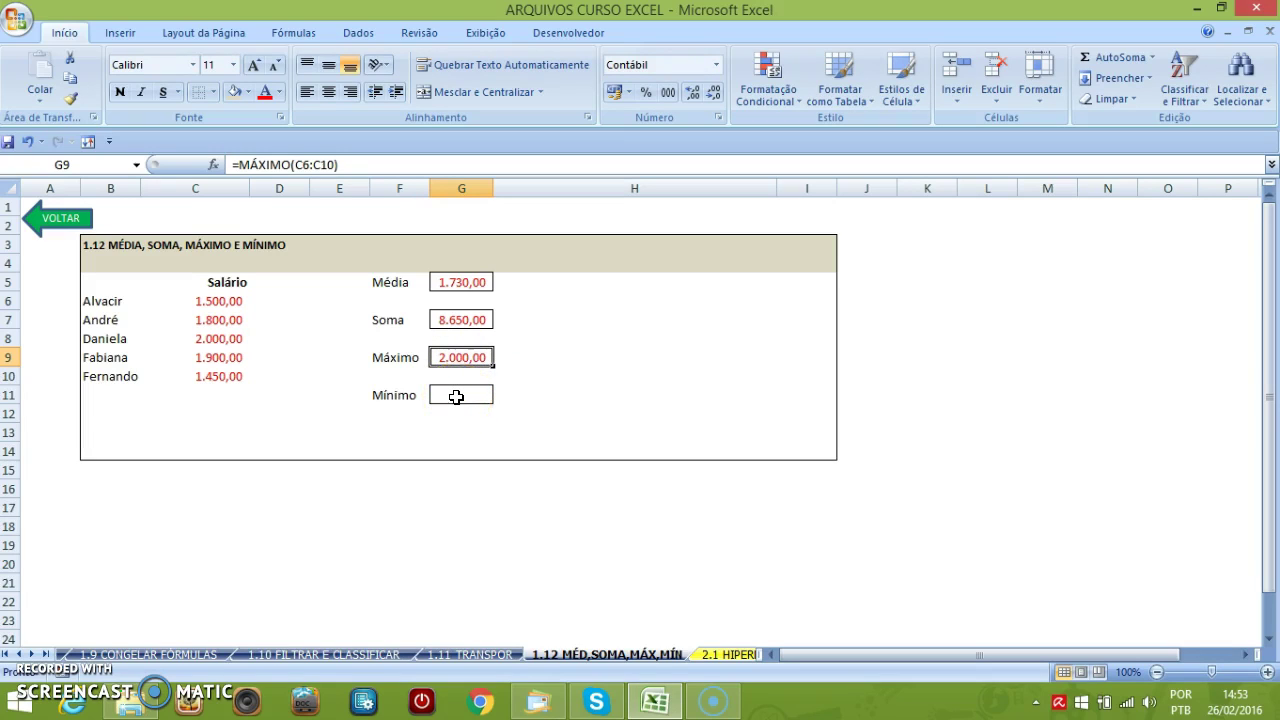
- Enter the formula =MÍNIMO(C6:C10) in the Mínimo cell G11
left_click(456, 397)
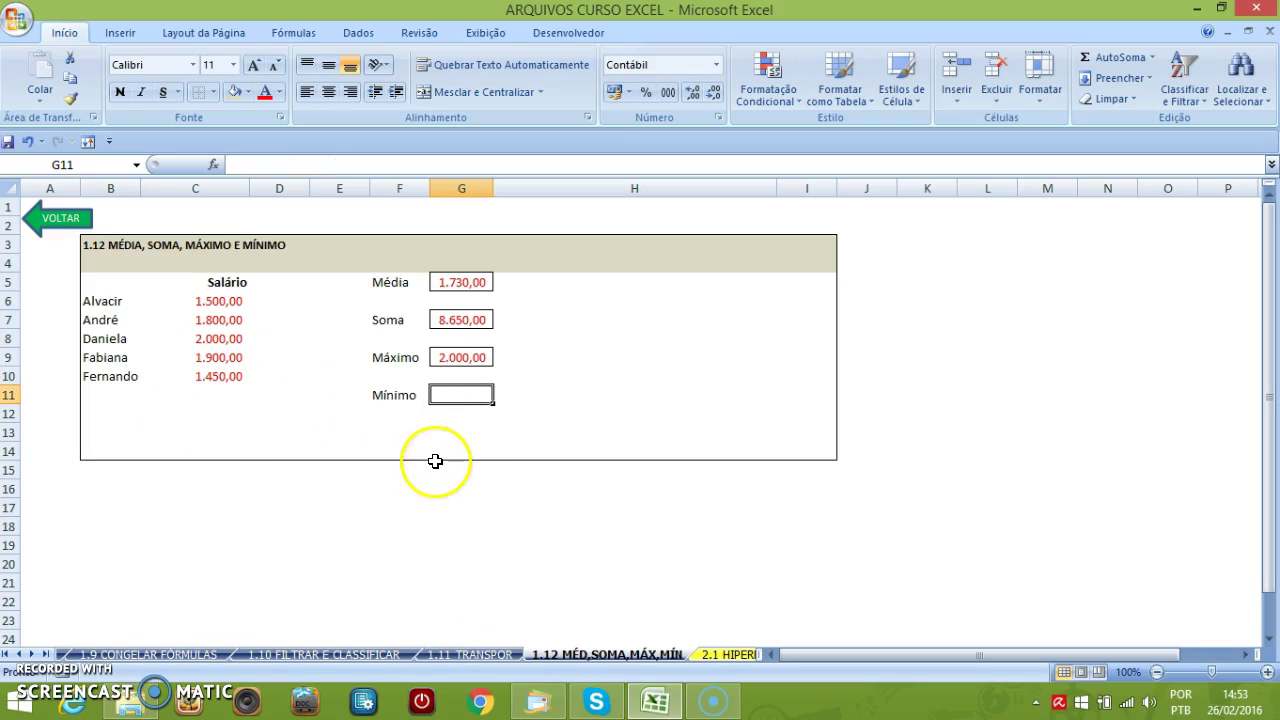
type("=MINIMO(")
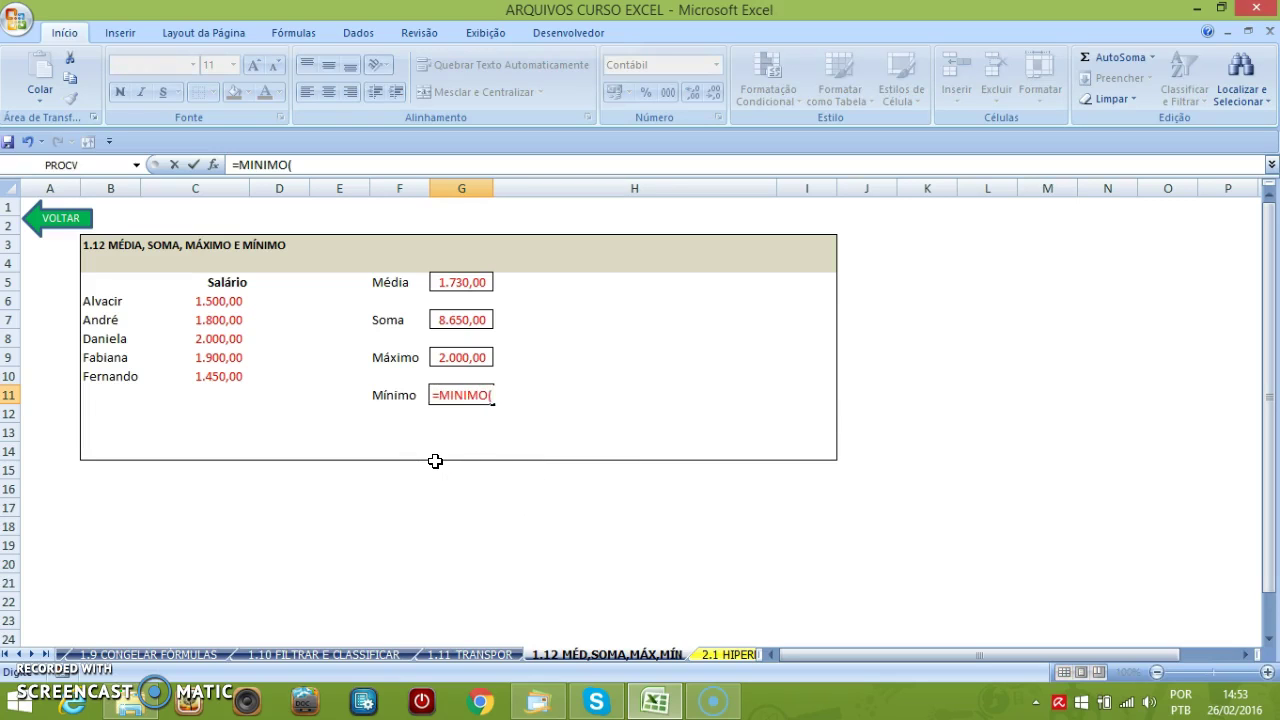
left_click_drag(236, 299, 238, 369)
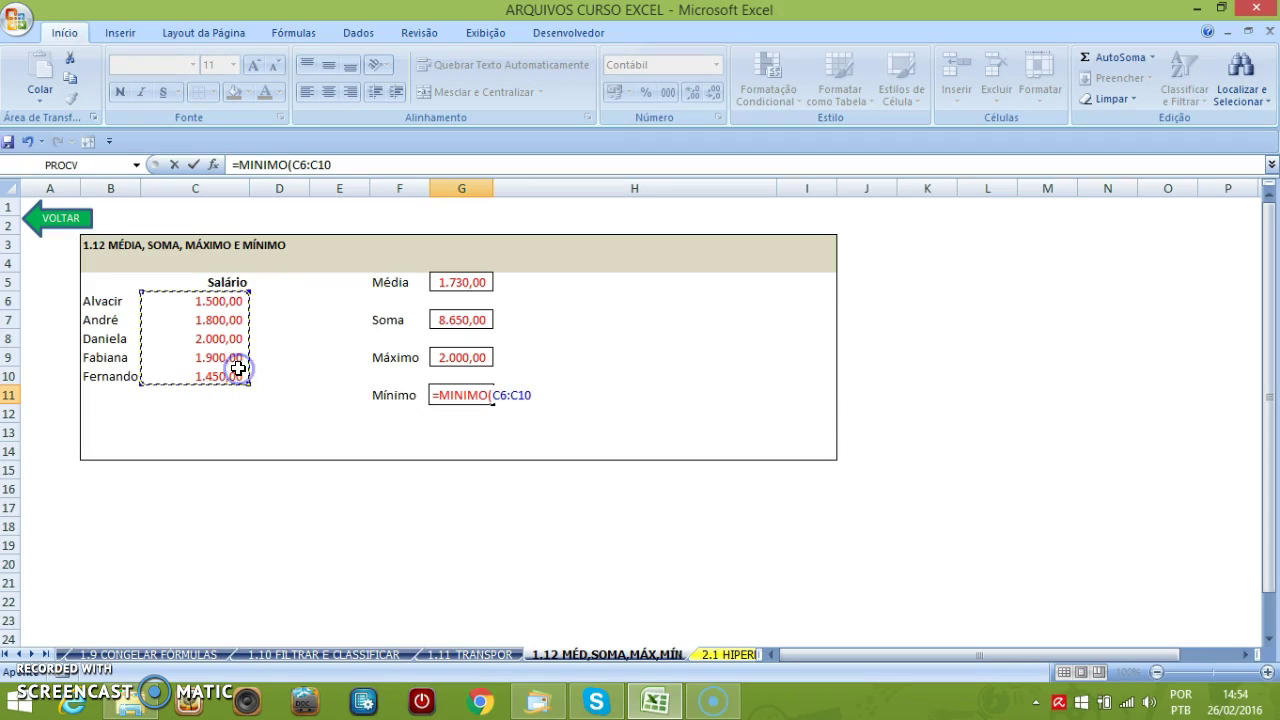
key("Return")
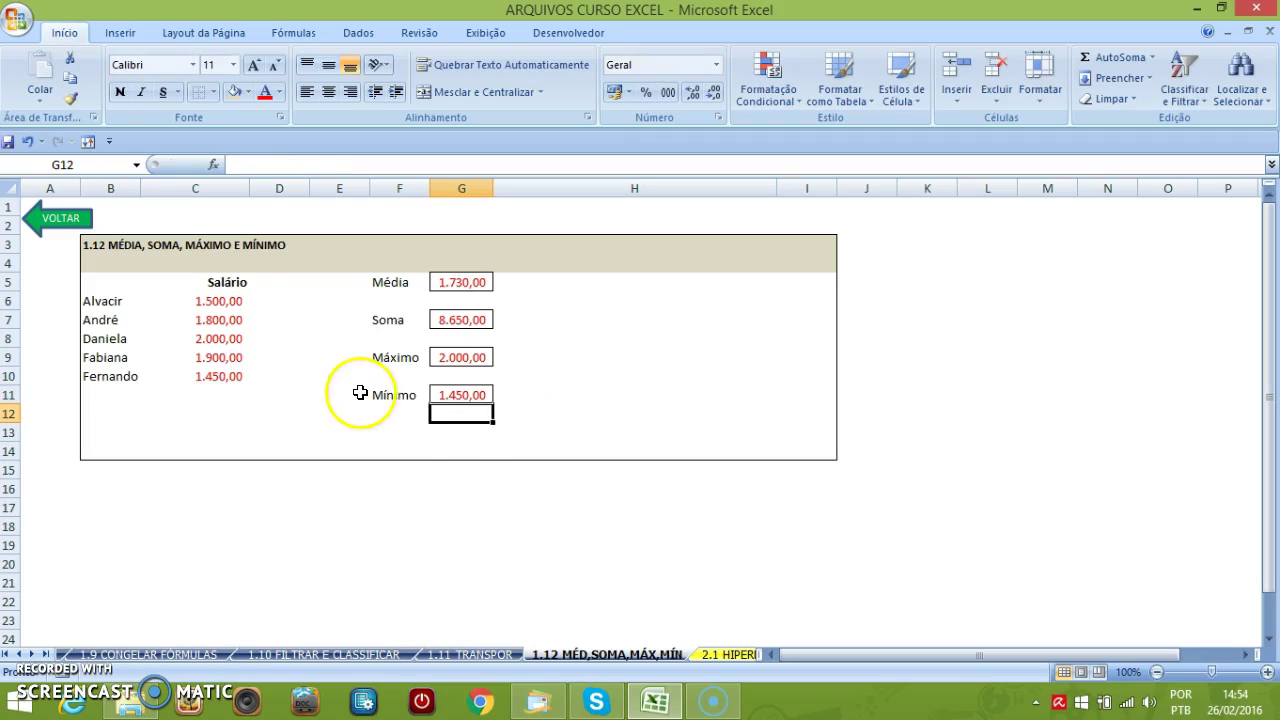
left_click(457, 397)
- Review the Média, Soma, Máximo and Mínimo labels and the formula and referenced range behind each result in column G
left_click(396, 276)
left_click(391, 318)
left_click(390, 358)
left_click(388, 396)
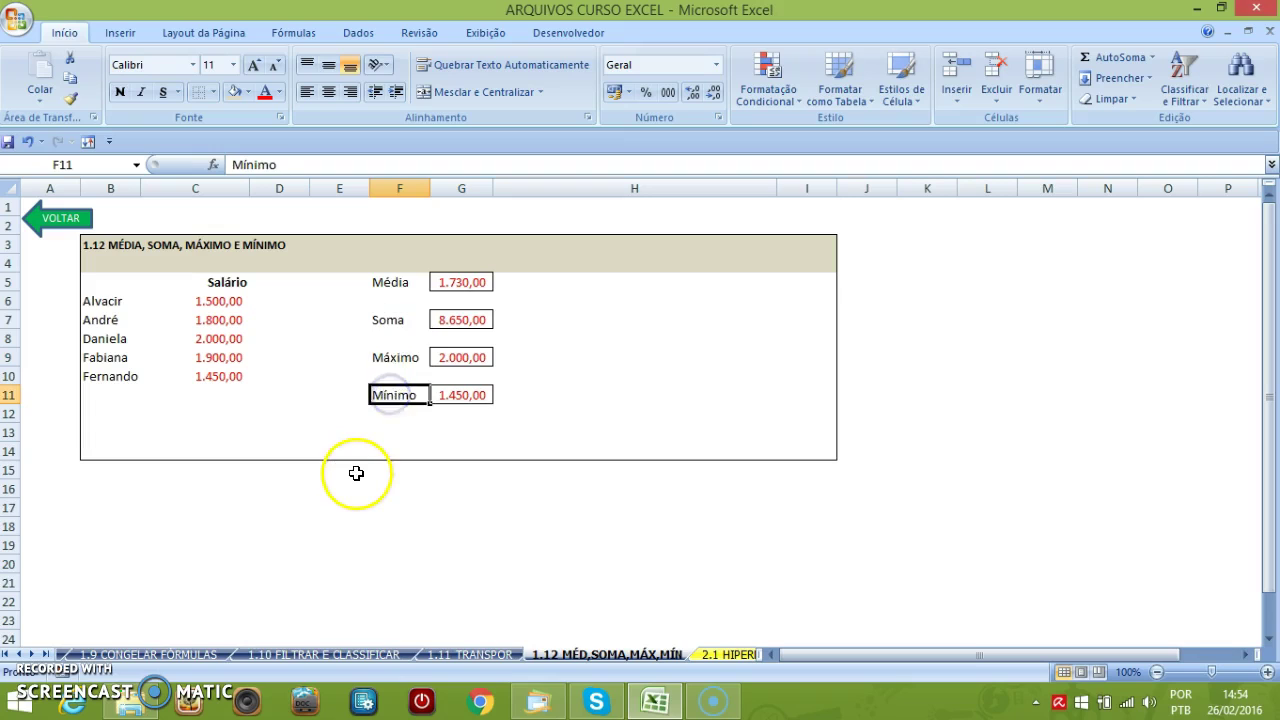
double_click(442, 280)
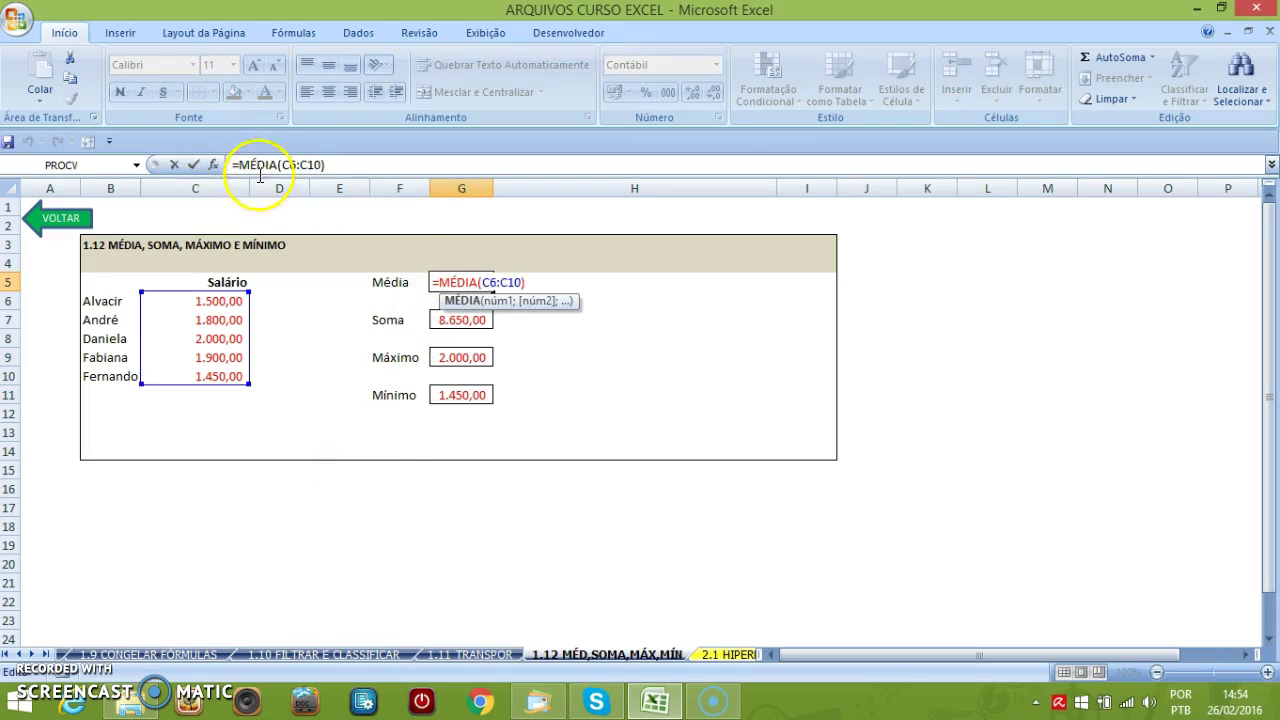
left_click(450, 319)
double_click(450, 319)
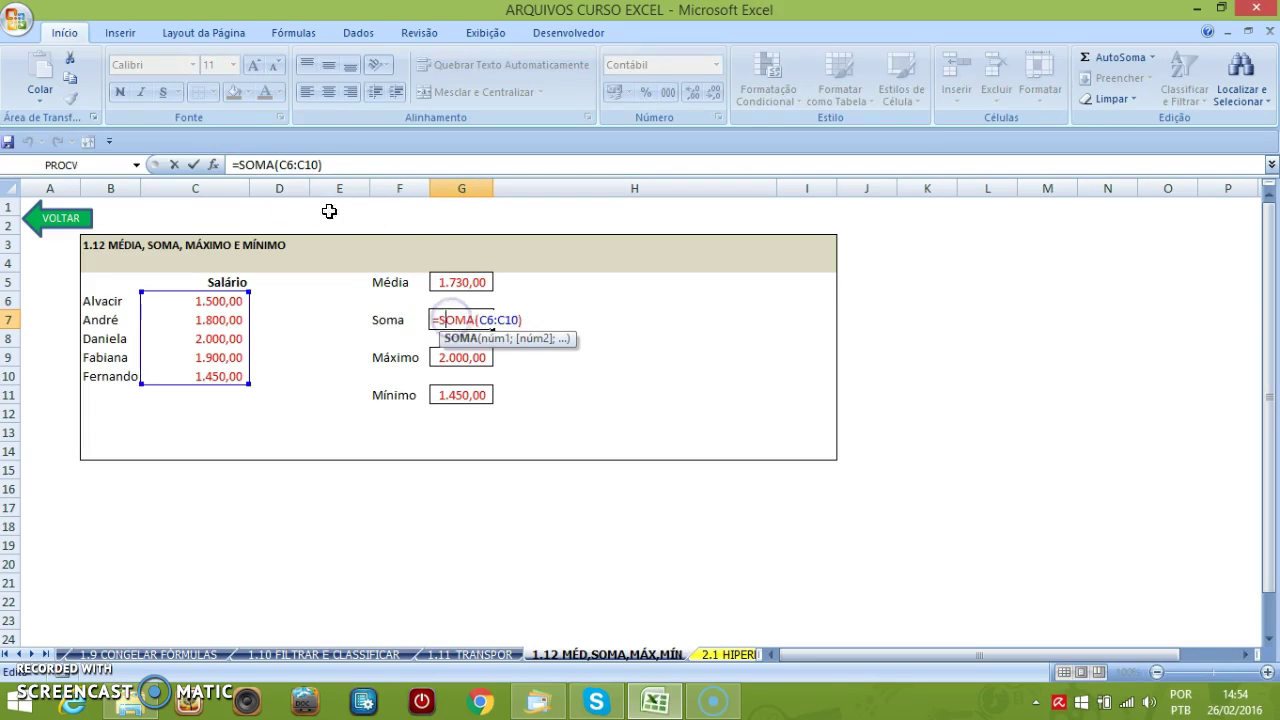
key("Escape")
left_click(470, 357)
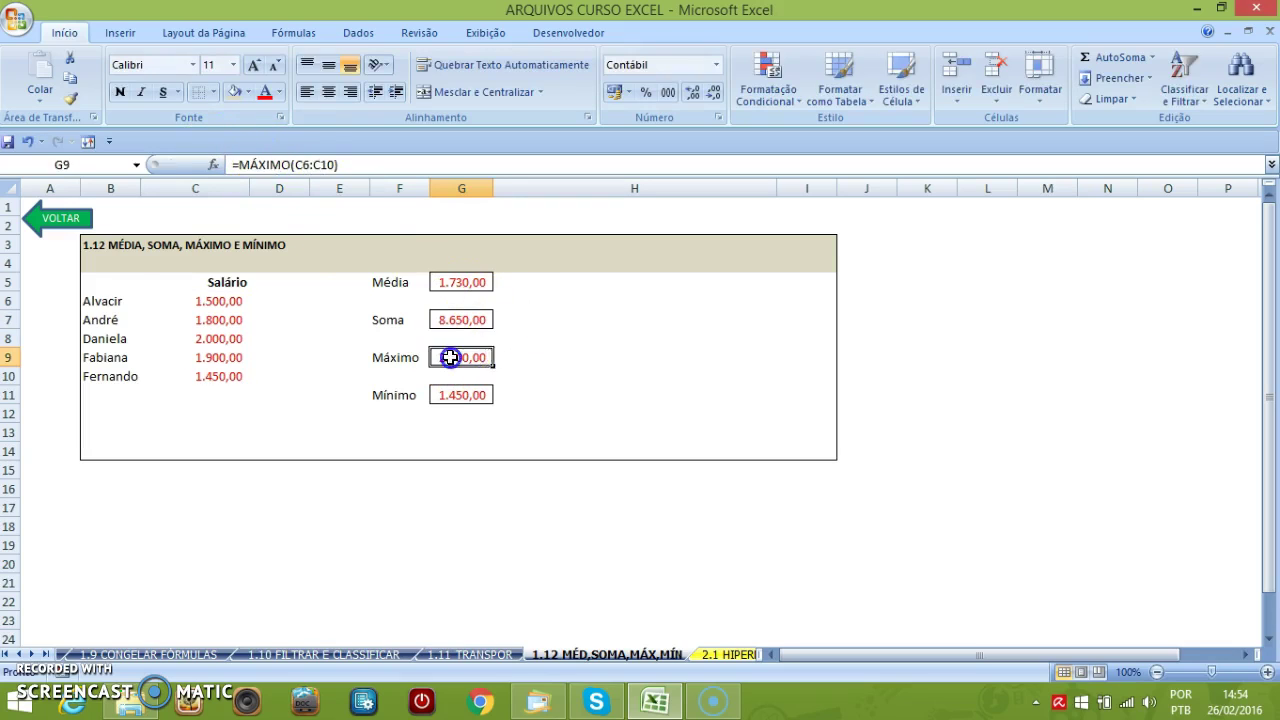
double_click(470, 357)
key("Escape")
left_click(450, 395)
double_click(450, 395)
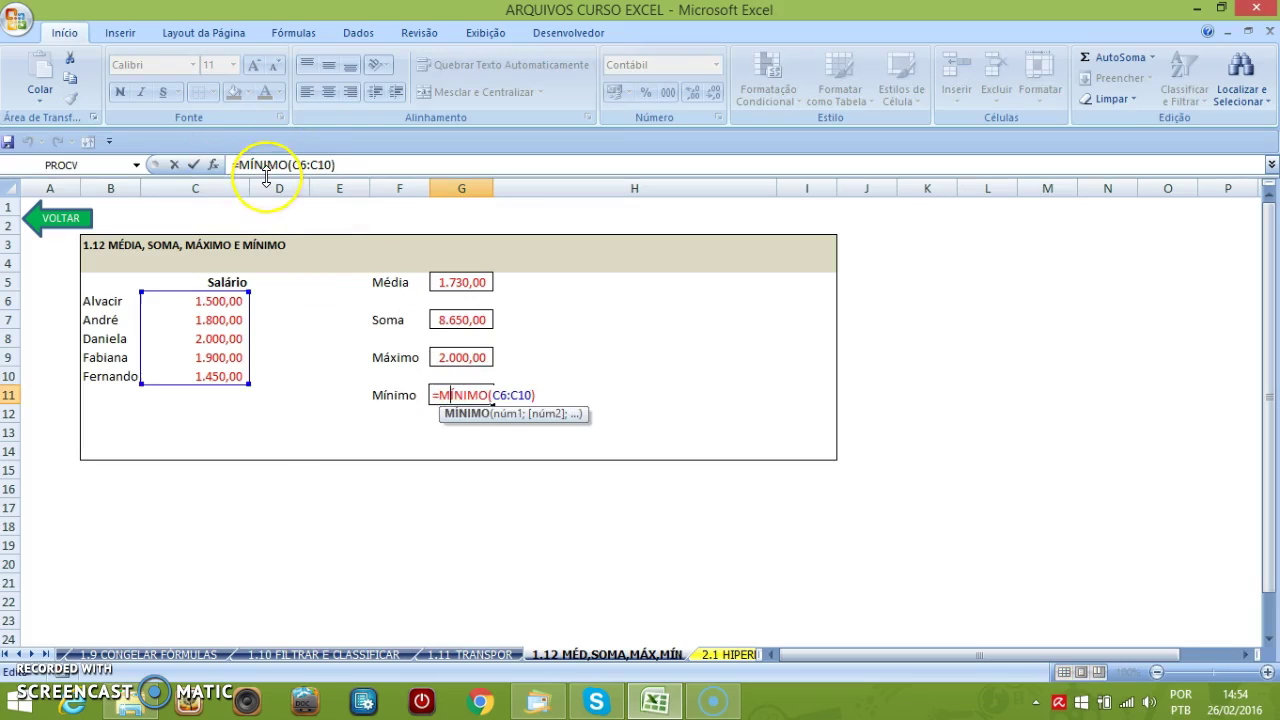
key("Escape")
- Return to the course's ÍNDICE sheet through the VOLTAR link
left_click(72, 220)
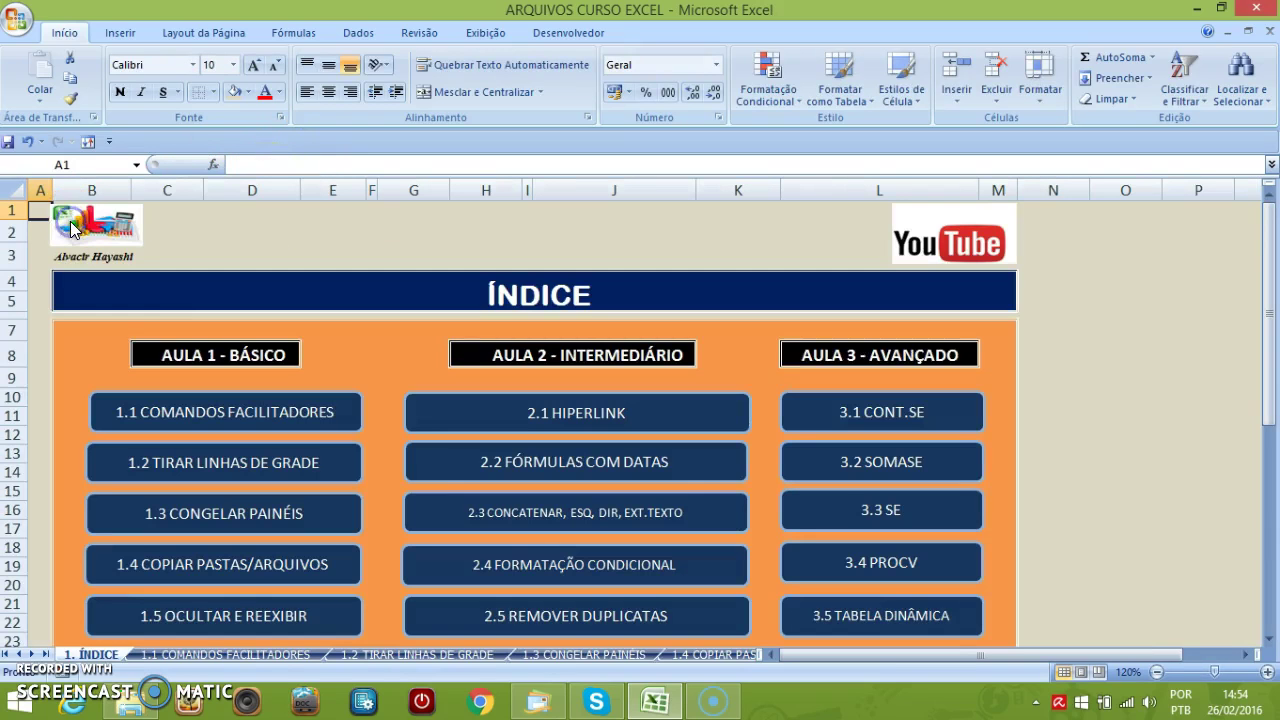